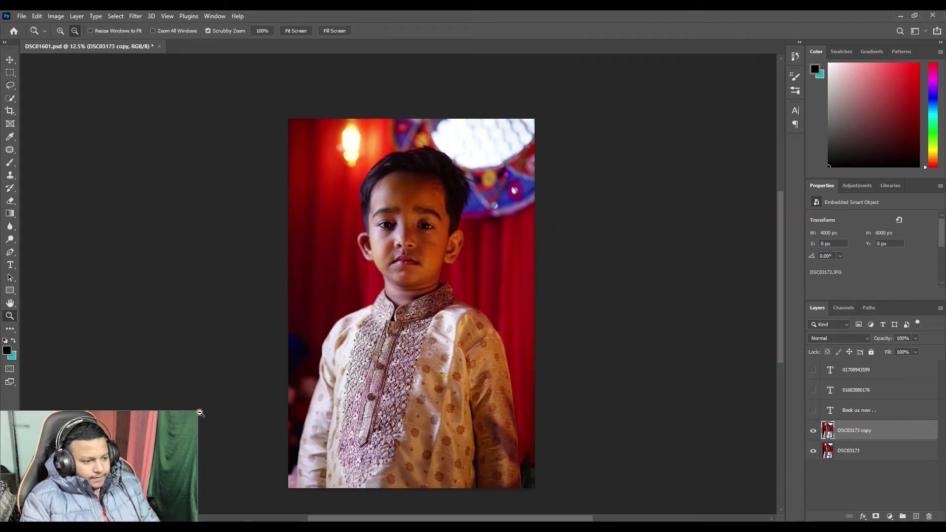
{"action": "left_click_drag", "start_coordinate": [196, 412], "coordinate": [113, 451]}
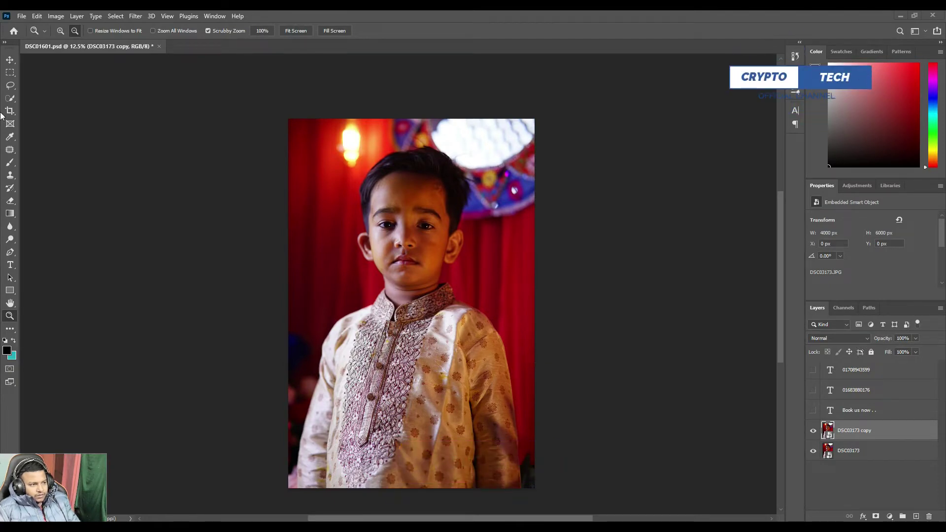
{"action": "left_click", "coordinate": [5, 17]}
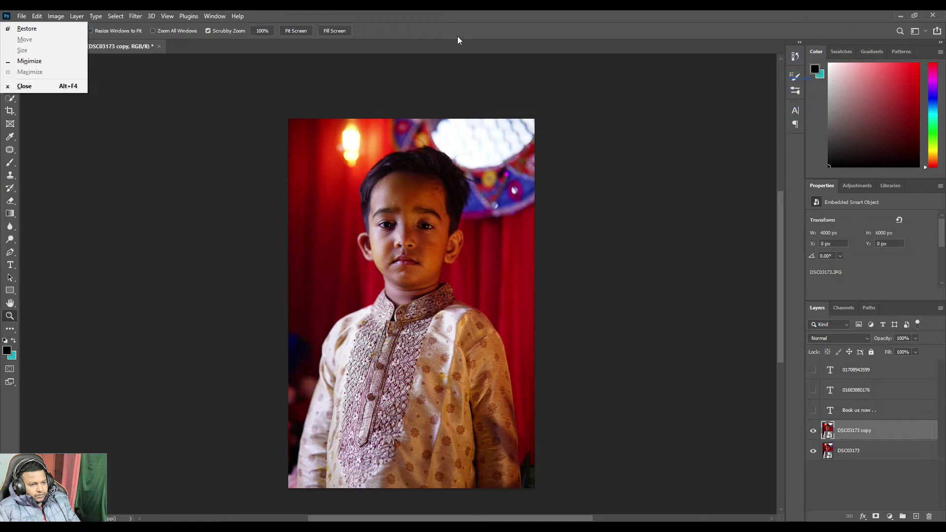
{"action": "left_click", "coordinate": [463, 18]}
{"action": "scroll", "coordinate": [776, 394], "scroll_direction": "down", "scroll_amount": 5}
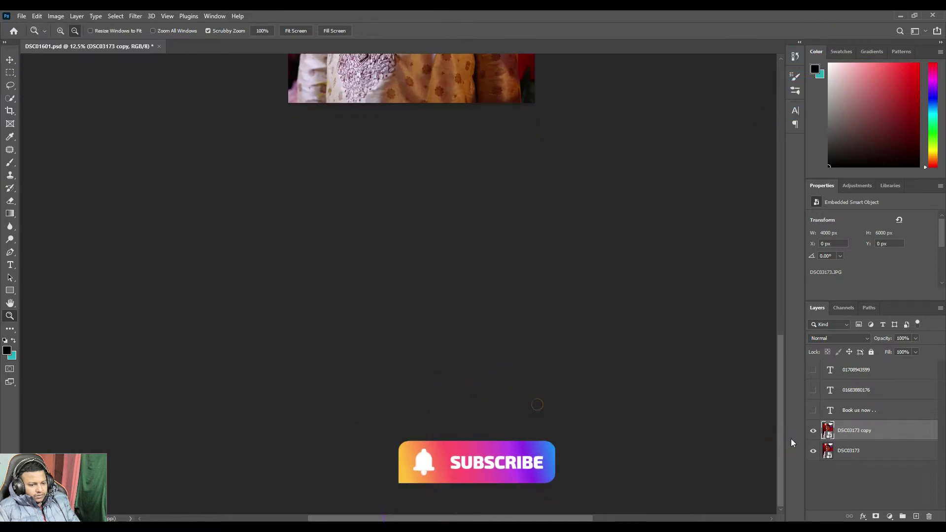
{"action": "scroll", "coordinate": [732, 400], "scroll_direction": "up", "scroll_amount": 1}
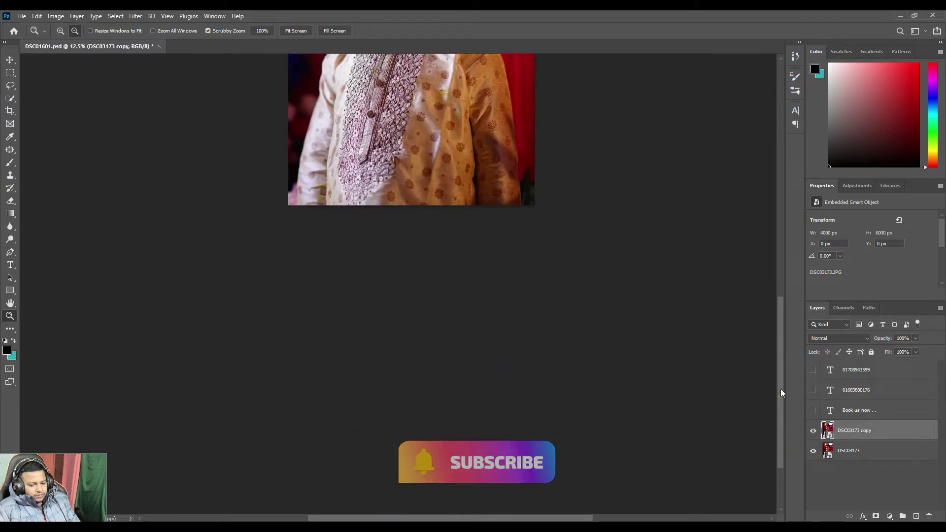
{"action": "left_click_drag", "start_coordinate": [781, 389], "coordinate": [779, 299]}
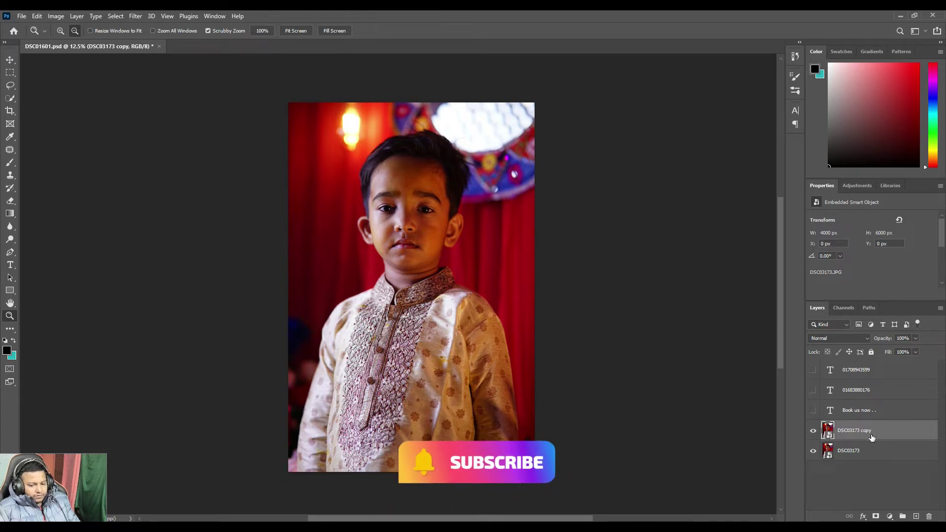
Add a Color Balance adjustment layer above DSC03173 copy with midtones at +33 red, +8 green and +24 blue.
{"action": "left_click", "coordinate": [889, 517]}
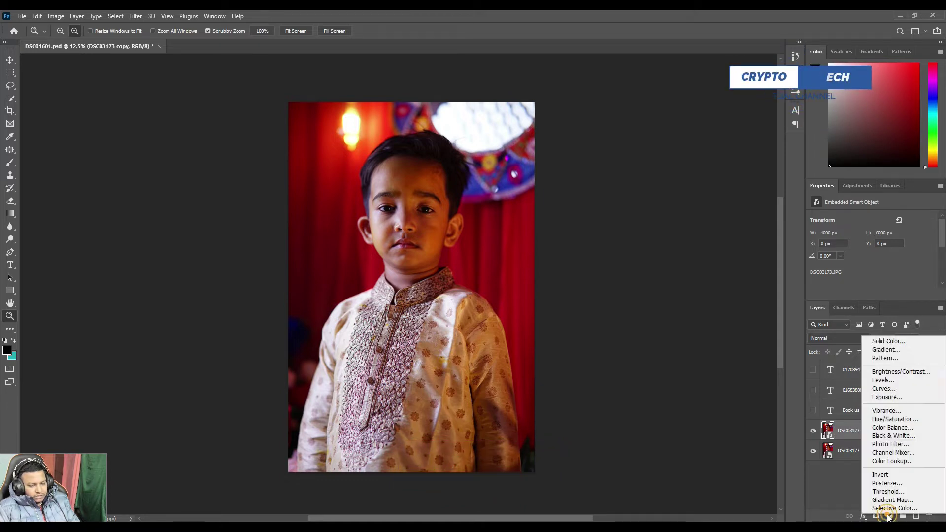
{"action": "left_click", "coordinate": [891, 431]}
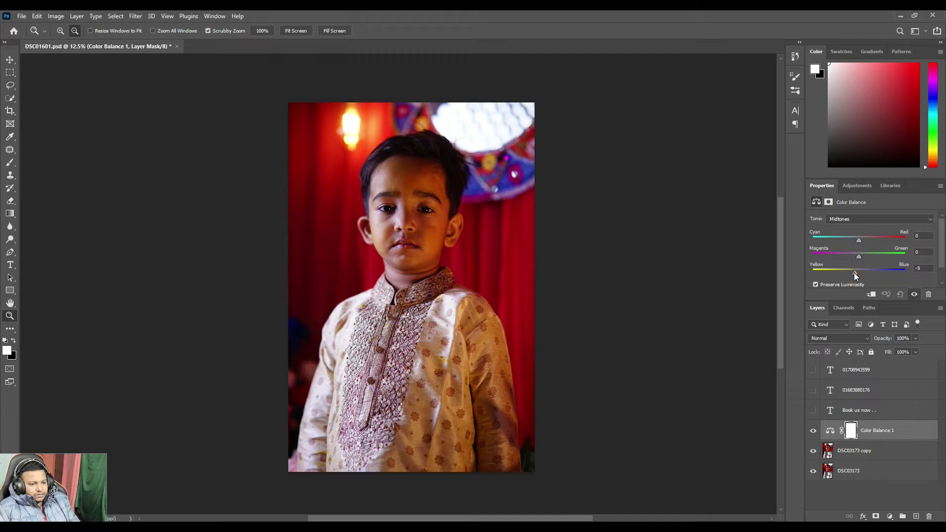
{"action": "left_click_drag", "start_coordinate": [854, 273], "coordinate": [869, 274]}
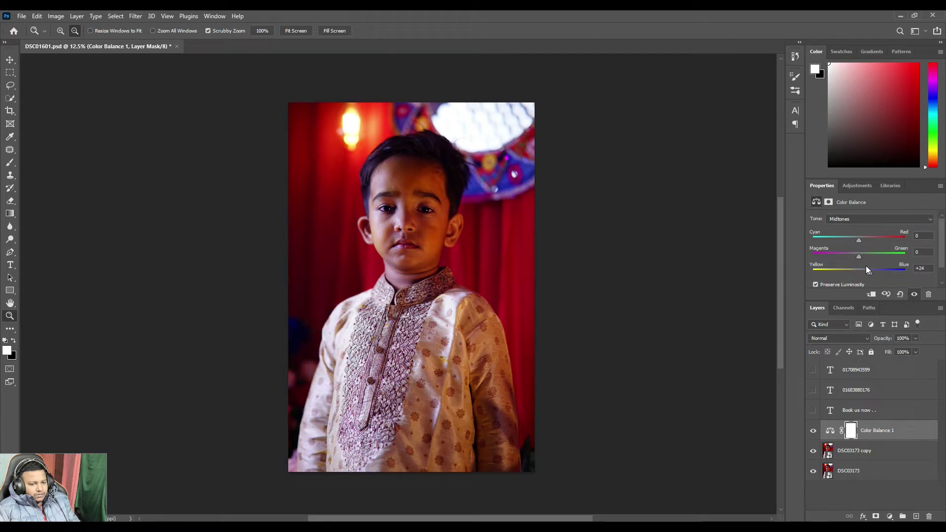
{"action": "mouse_move", "coordinate": [847, 258]}
{"action": "left_mouse_down"}
{"action": "mouse_move", "coordinate": [879, 266]}
{"action": "mouse_move", "coordinate": [863, 263]}
{"action": "left_mouse_up"}
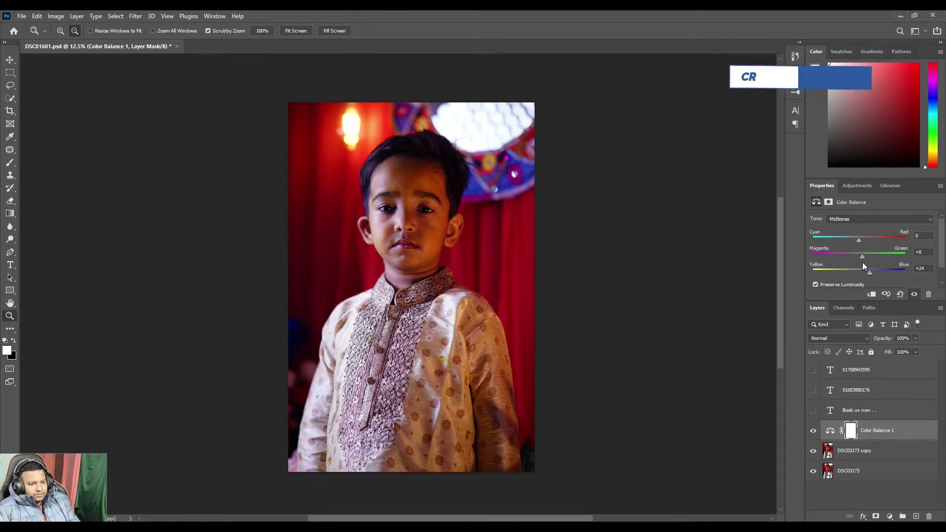
{"action": "mouse_move", "coordinate": [859, 241]}
{"action": "left_mouse_down"}
{"action": "mouse_move", "coordinate": [841, 240]}
{"action": "mouse_move", "coordinate": [874, 242]}
{"action": "left_mouse_up"}
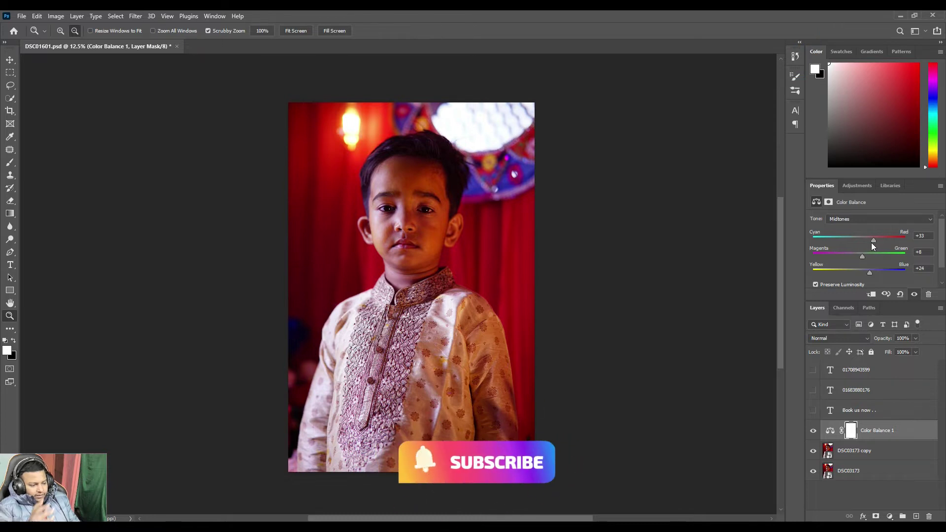
Try several 3D LUTs, including Bleach Bypass.look and EdgyAmber.3DL, on a new Color Lookup adjustment layer and delete that layer.
{"action": "left_click", "coordinate": [890, 516]}
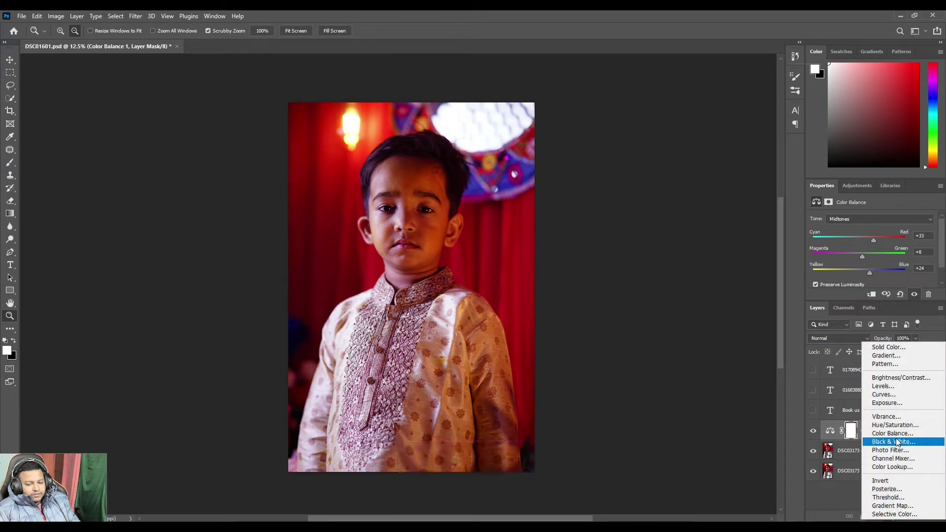
{"action": "left_click", "coordinate": [892, 467]}
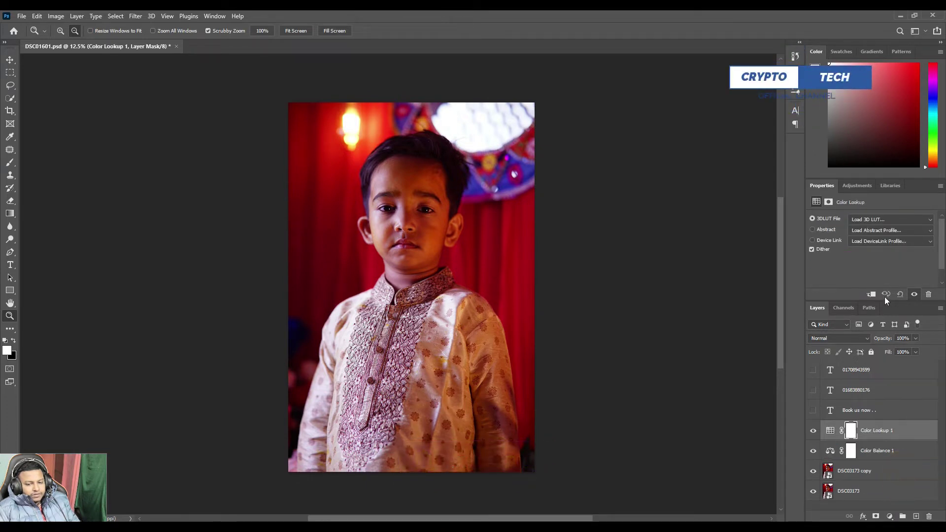
{"action": "left_click", "coordinate": [881, 220]}
{"action": "left_click", "coordinate": [869, 263]}
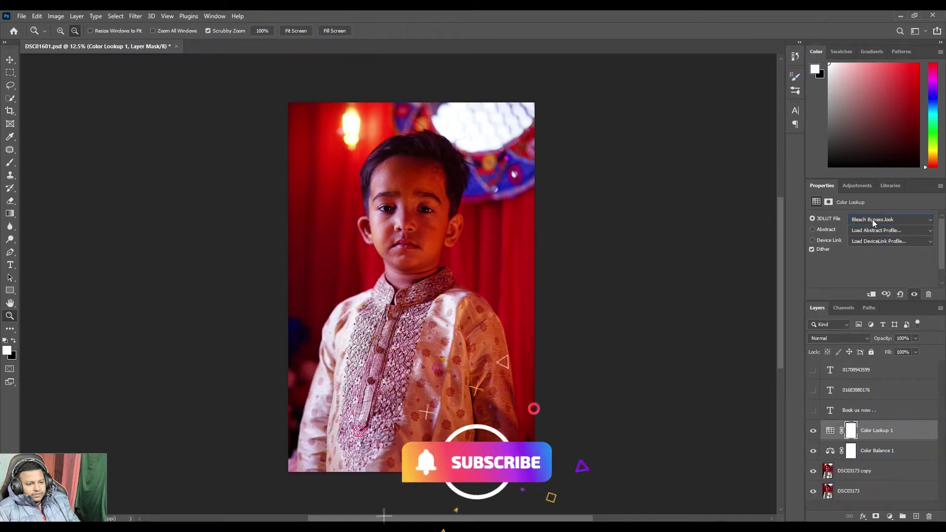
{"action": "key", "text": "Down"}
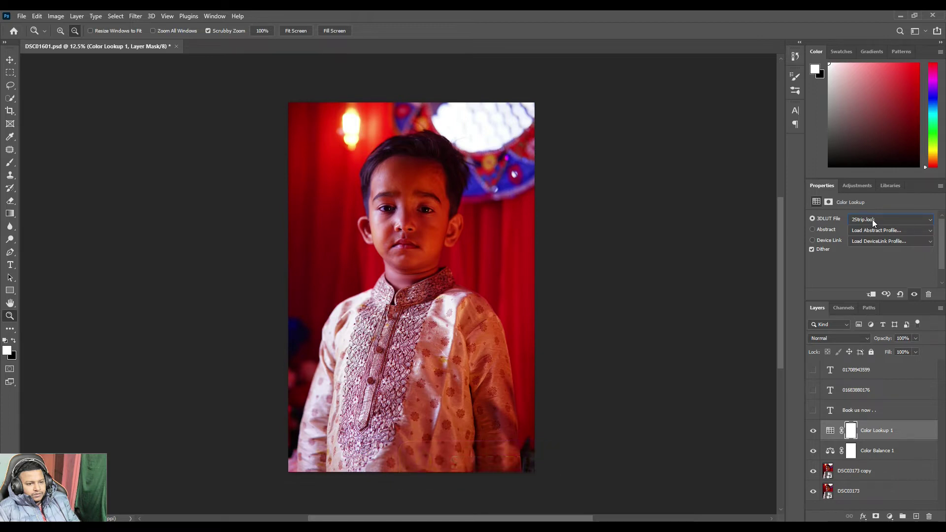
{"action": "key", "text": "Down"}
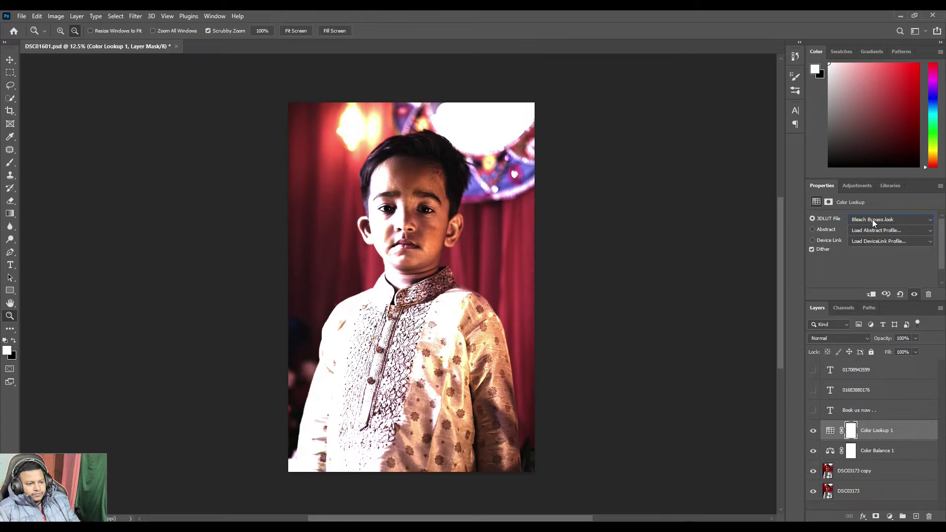
{"action": "key", "text": "Down"}
{"action": "key", "text": "Down"}
{"action": "key", "text": "Down"}
{"action": "key", "text": "Down"}
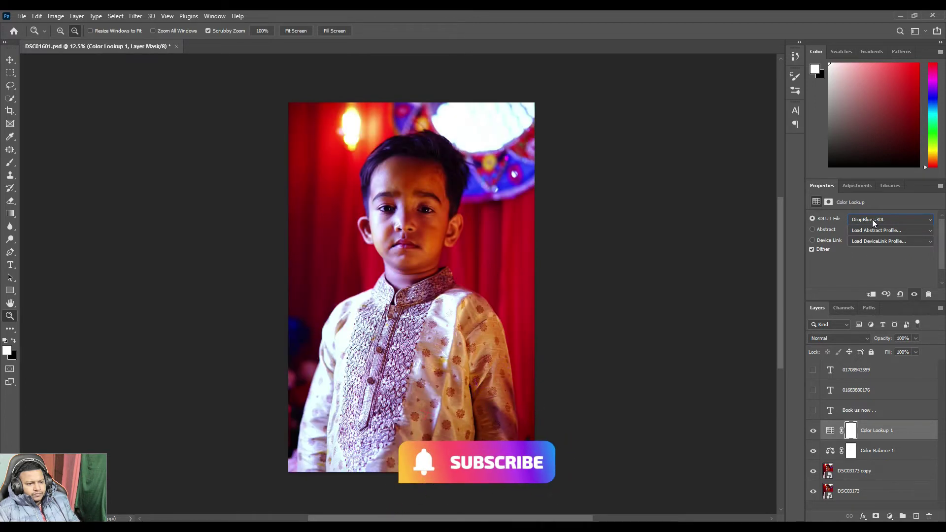
{"action": "key", "text": "Down"}
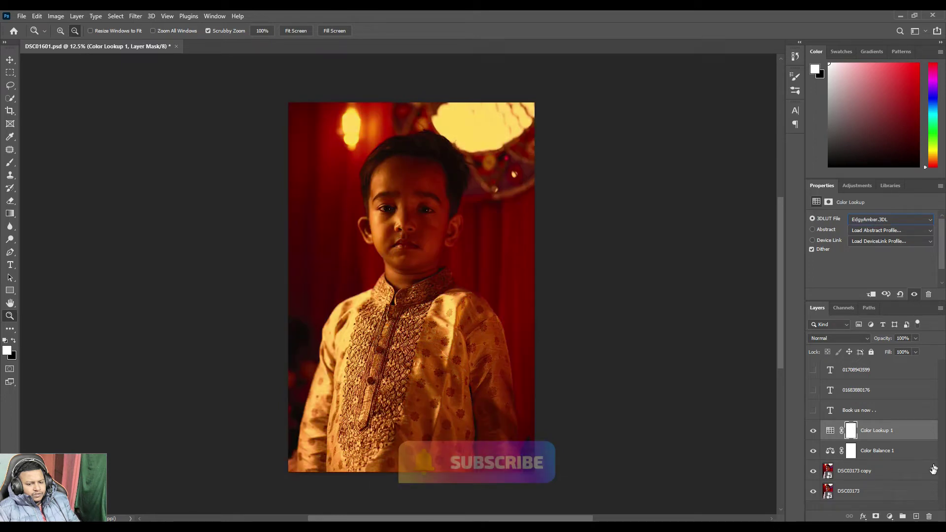
{"action": "left_click", "coordinate": [929, 518]}
{"action": "left_click", "coordinate": [929, 517]}
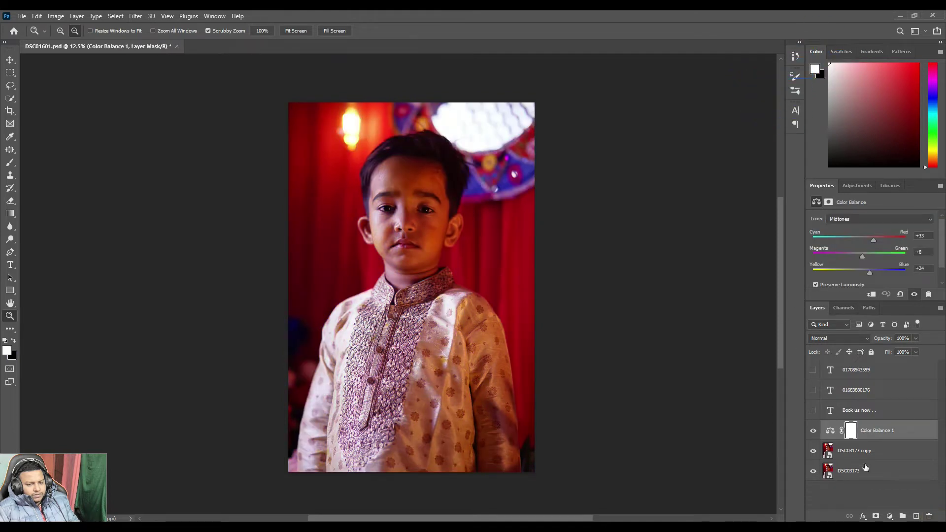
Add a Levels adjustment layer above the Color Balance layer and set its layer mask's density to the maximum.
{"action": "left_click", "coordinate": [890, 517]}
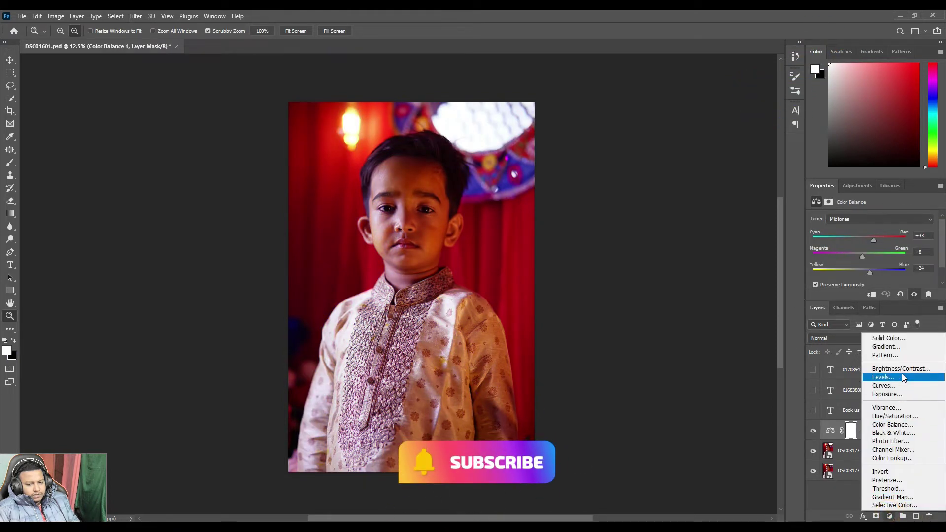
{"action": "left_click", "coordinate": [883, 377]}
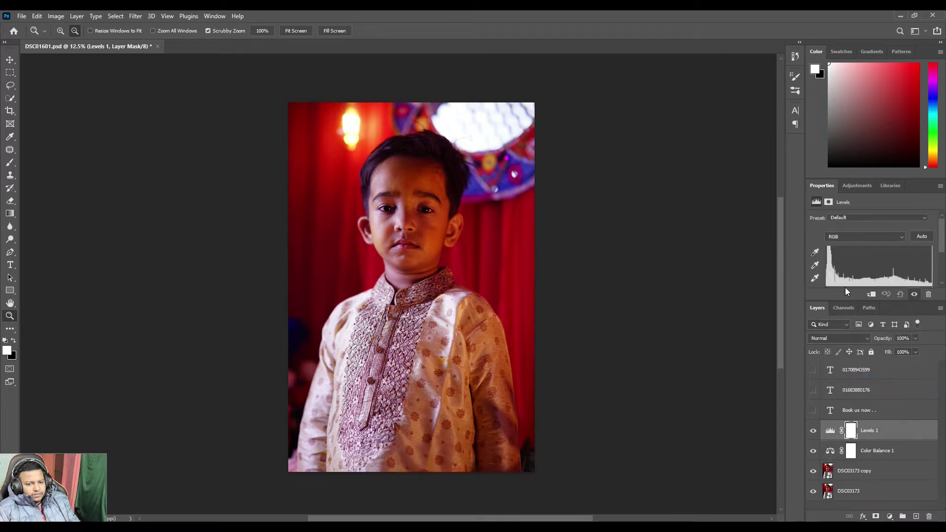
{"action": "left_click", "coordinate": [829, 202]}
{"action": "left_click", "coordinate": [817, 203]}
{"action": "left_click", "coordinate": [833, 202]}
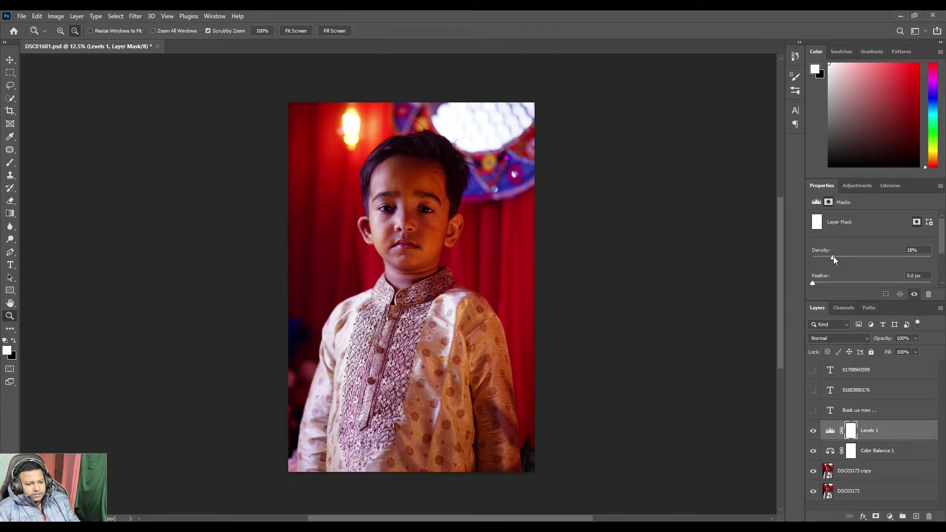
{"action": "left_click_drag", "start_coordinate": [833, 257], "coordinate": [931, 257]}
{"action": "left_click_drag", "start_coordinate": [814, 284], "coordinate": [776, 278]}
Add a Curves adjustment layer and place a point on the upper half of its RGB curve.
{"action": "left_click", "coordinate": [846, 185]}
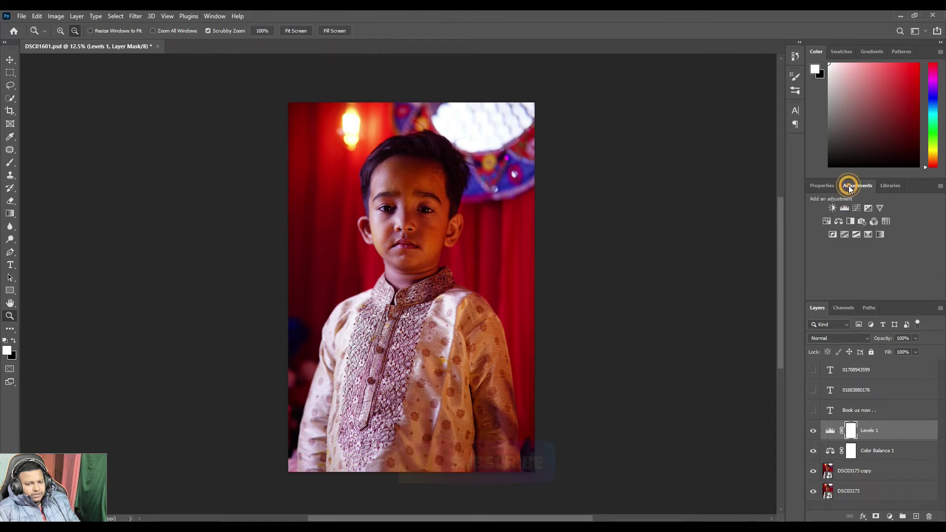
{"action": "left_click", "coordinate": [856, 209]}
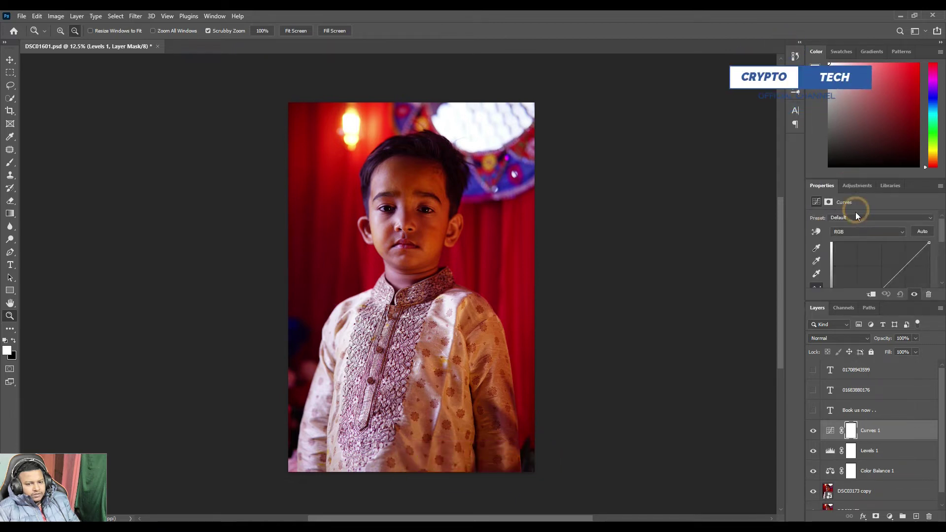
{"action": "left_click", "coordinate": [899, 274]}
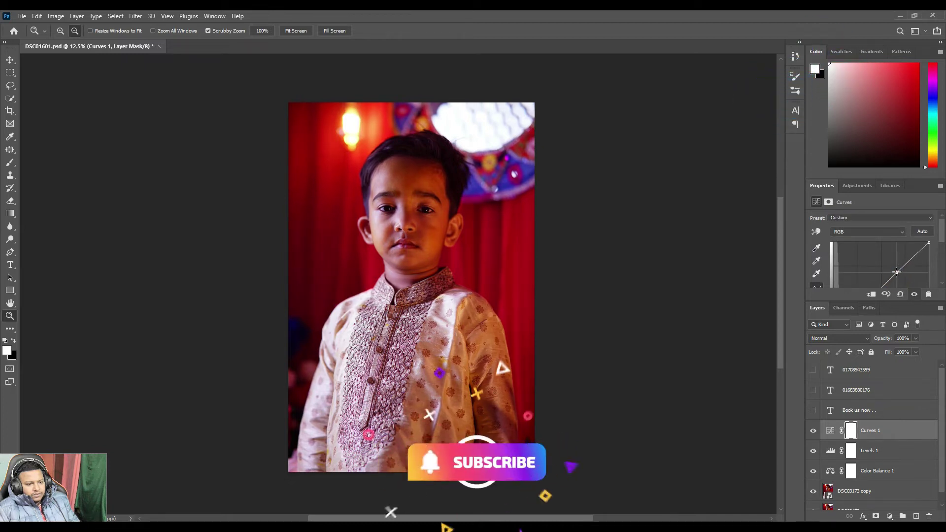
Add an Exposure adjustment layer with exposure at +0.33 and gamma correction at 1.02.
{"action": "left_click", "coordinate": [856, 186]}
{"action": "left_click", "coordinate": [868, 209]}
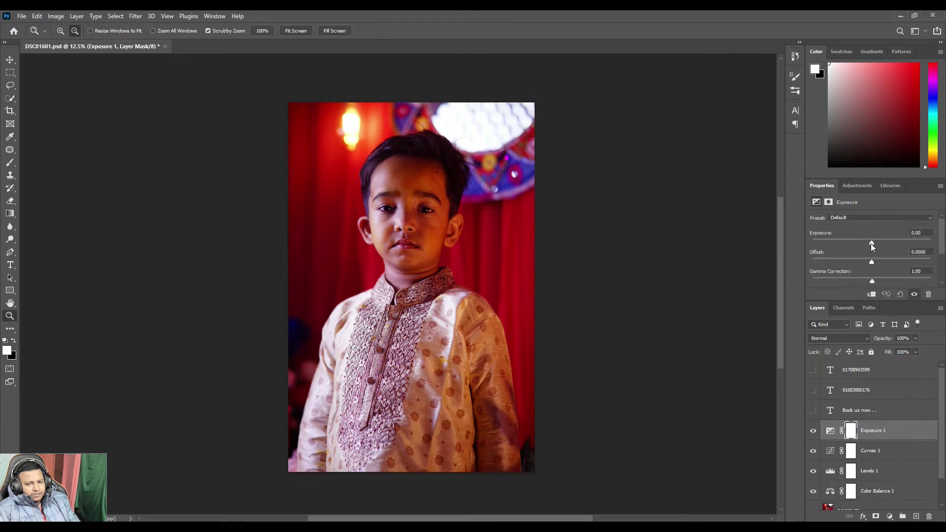
{"action": "left_click_drag", "start_coordinate": [871, 244], "coordinate": [872, 282]}
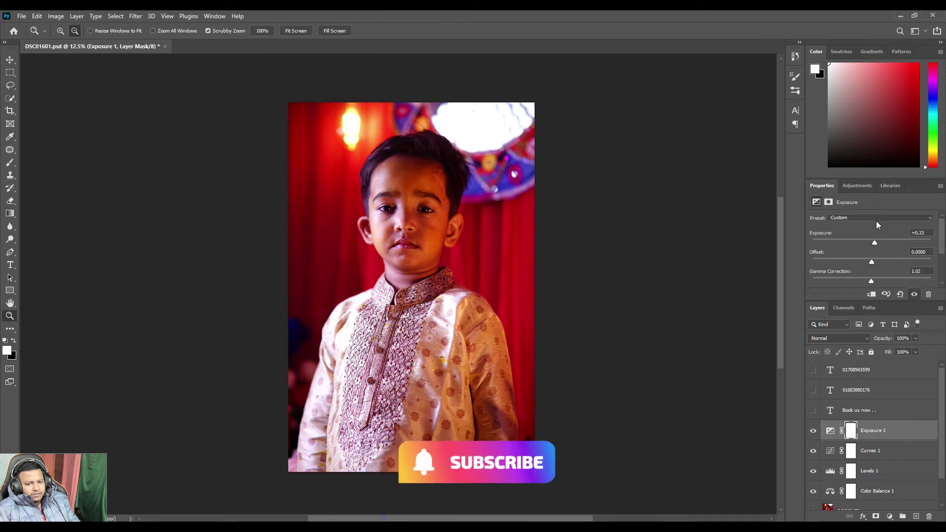
Add a Channel Mixer adjustment layer, trying -100% green in the Red output channel and resetting it to the defaults.
{"action": "left_click", "coordinate": [855, 186]}
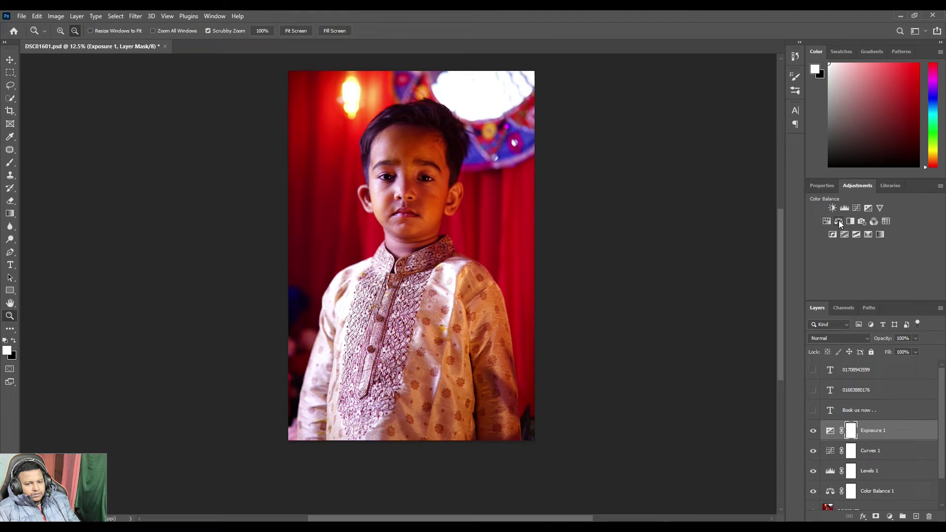
{"action": "left_click", "coordinate": [873, 222]}
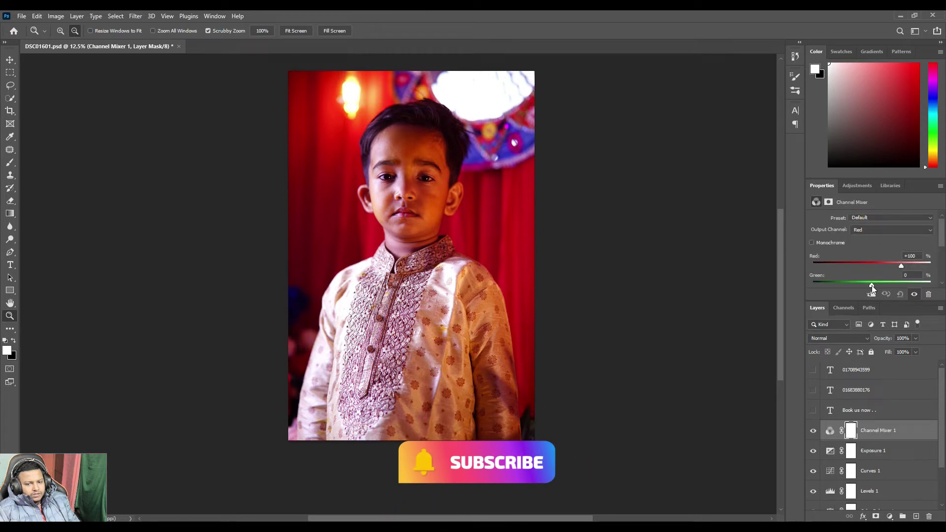
{"action": "left_click_drag", "start_coordinate": [871, 285], "coordinate": [841, 284]}
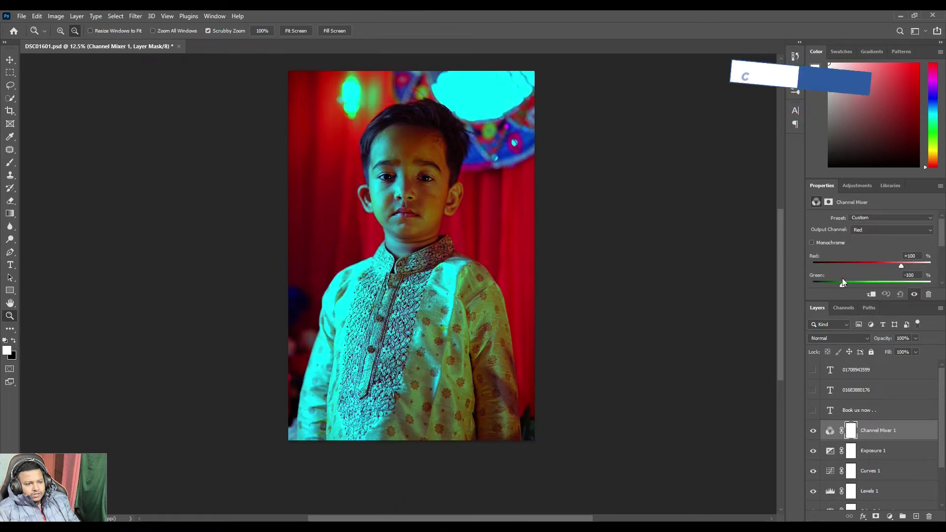
{"action": "left_click", "coordinate": [901, 294]}
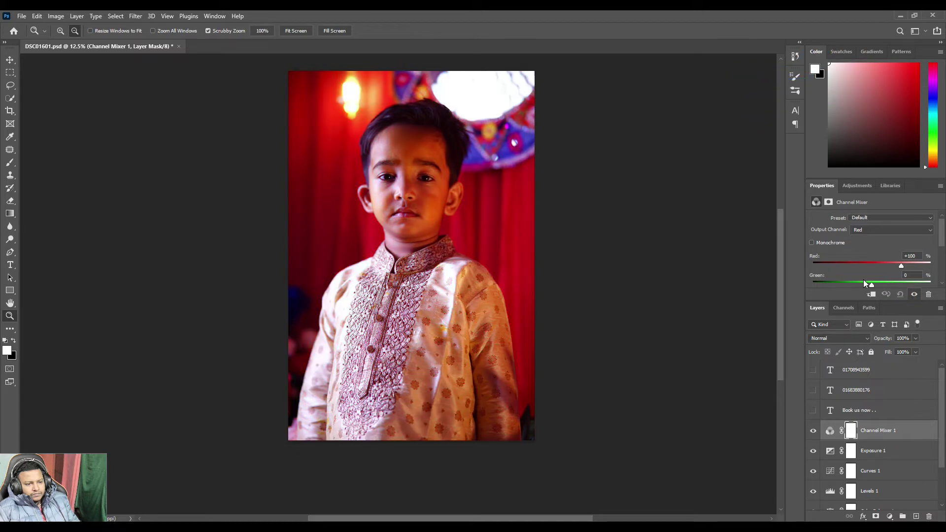
Try +130% green in the Channel Mixer's Green output channel and reset the adjustment to its defaults.
{"action": "left_click", "coordinate": [862, 229]}
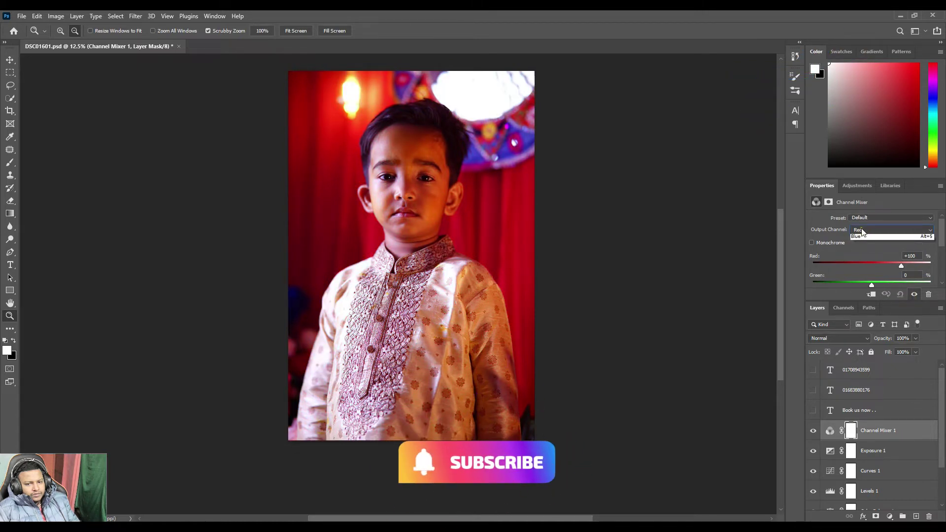
{"action": "left_click", "coordinate": [859, 246]}
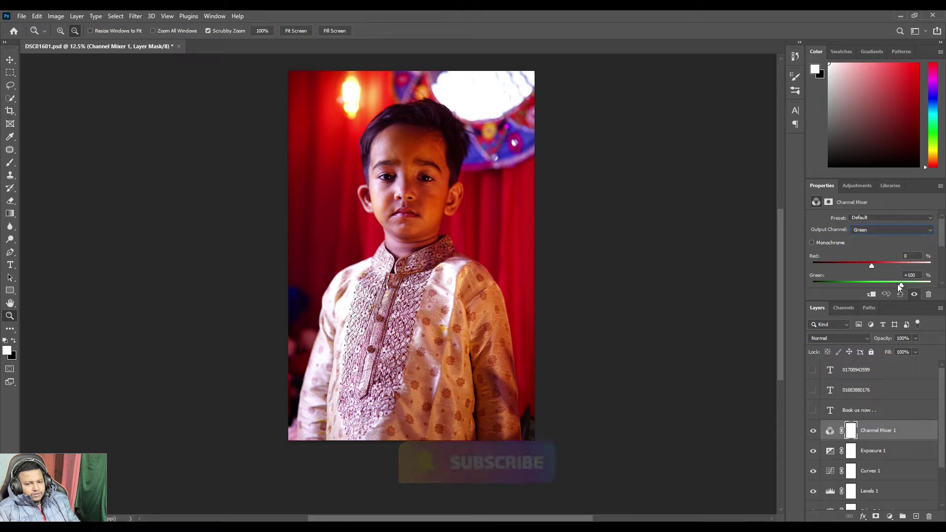
{"action": "mouse_move", "coordinate": [901, 284]}
{"action": "left_mouse_down"}
{"action": "mouse_move", "coordinate": [866, 286]}
{"action": "mouse_move", "coordinate": [910, 285]}
{"action": "left_mouse_up"}
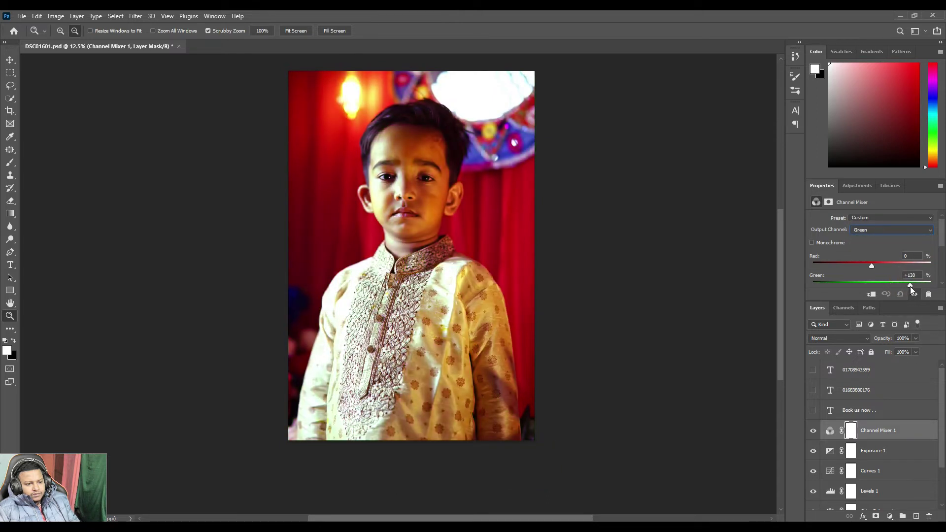
{"action": "left_click", "coordinate": [900, 294]}
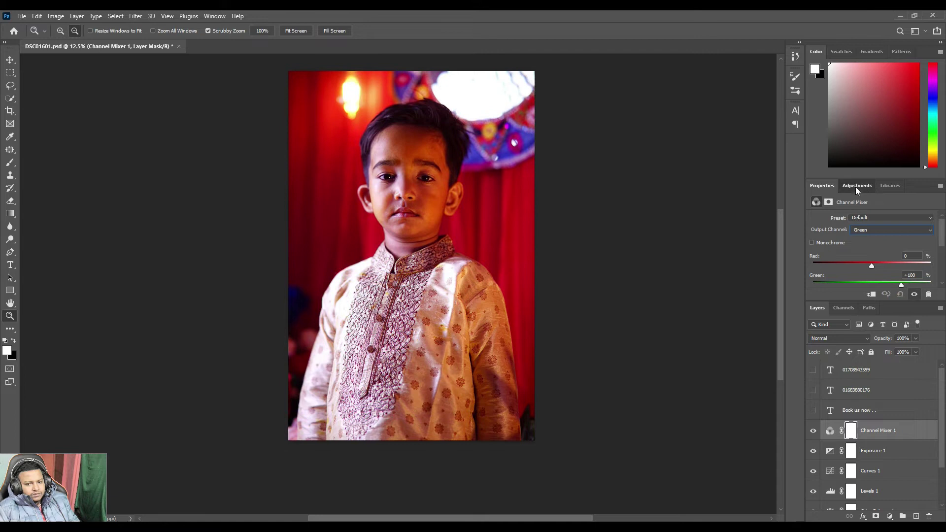
Add a Brightness/Contrast adjustment layer with brightness at 14 and contrast at -12.
{"action": "left_click", "coordinate": [857, 186]}
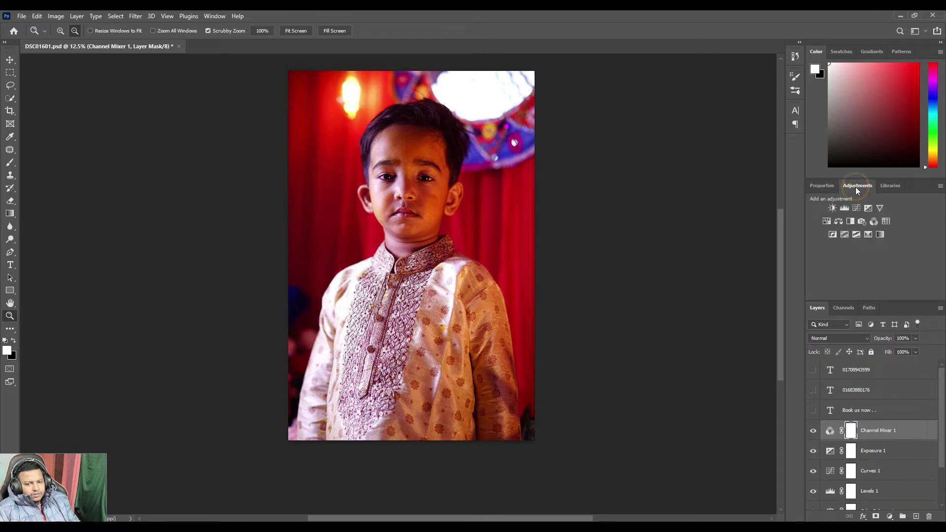
{"action": "left_click", "coordinate": [833, 208]}
{"action": "mouse_move", "coordinate": [872, 247]}
{"action": "left_mouse_down"}
{"action": "mouse_move", "coordinate": [862, 240]}
{"action": "mouse_move", "coordinate": [877, 242]}
{"action": "left_mouse_up"}
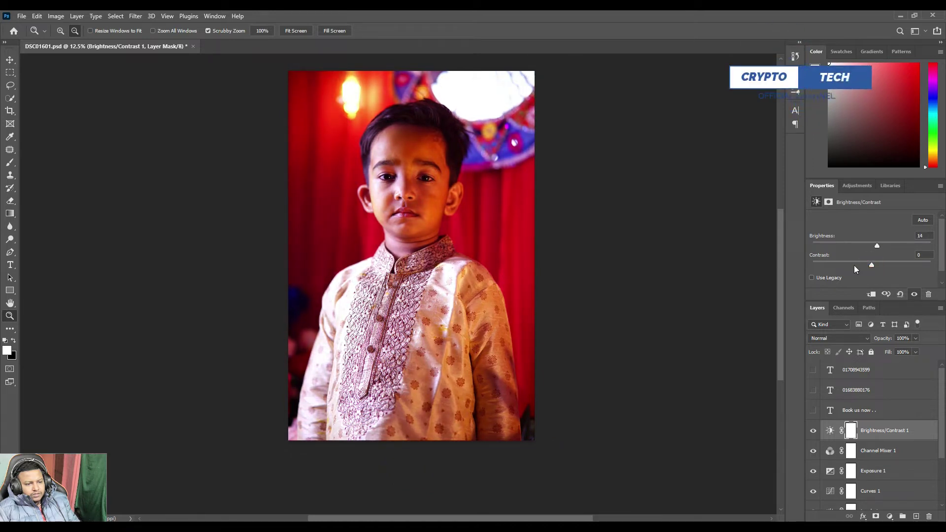
{"action": "left_click_drag", "start_coordinate": [877, 264], "coordinate": [827, 265]}
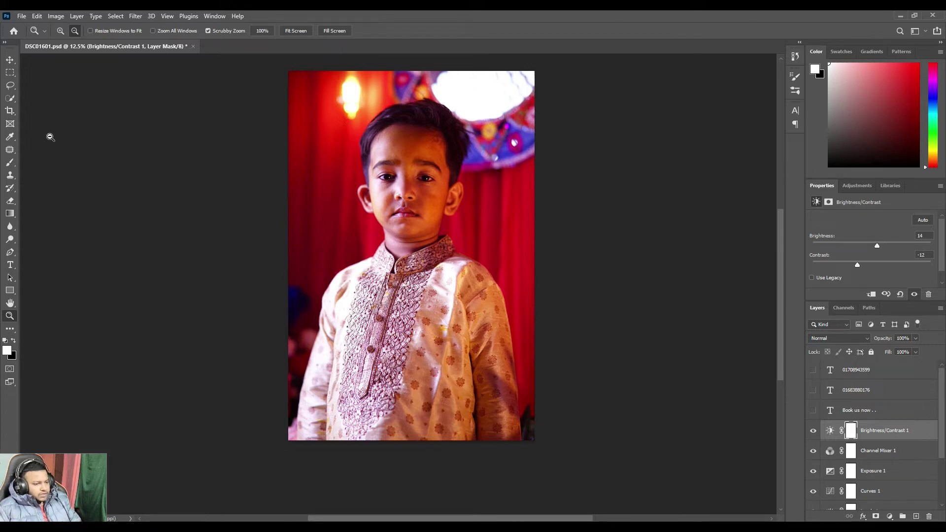
Crop the portrait slightly narrower, trimming both side edges while keeping the full height.
{"action": "left_click", "coordinate": [10, 114]}
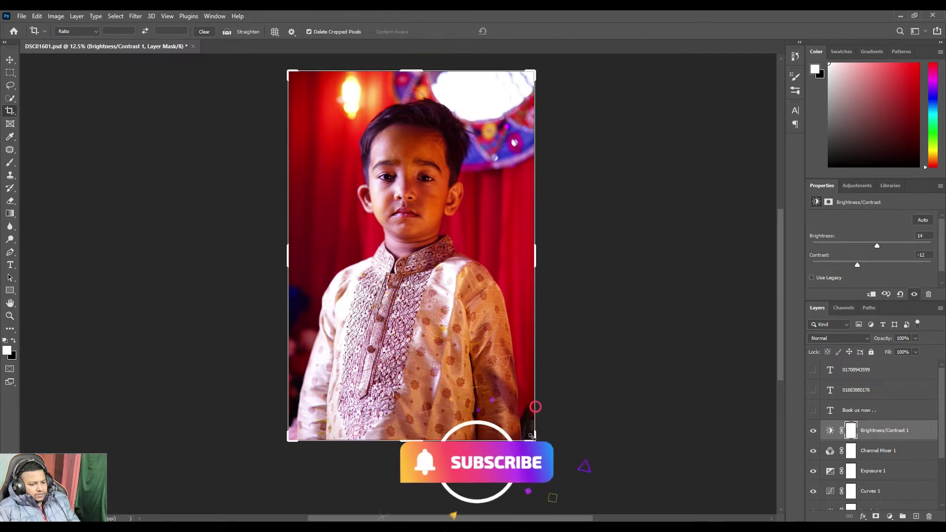
{"action": "left_click_drag", "start_coordinate": [535, 406], "coordinate": [528, 438]}
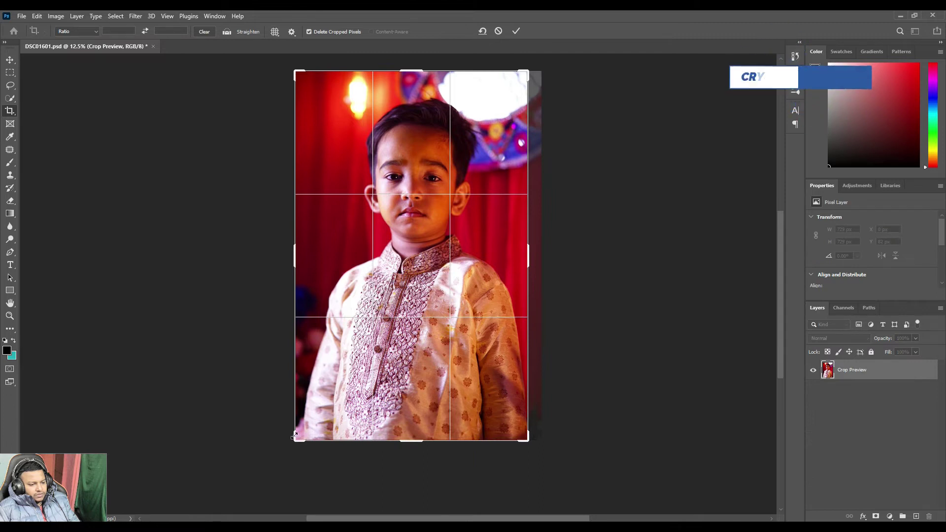
{"action": "left_click_drag", "start_coordinate": [298, 436], "coordinate": [299, 436]}
{"action": "left_click_drag", "start_coordinate": [299, 436], "coordinate": [299, 435]}
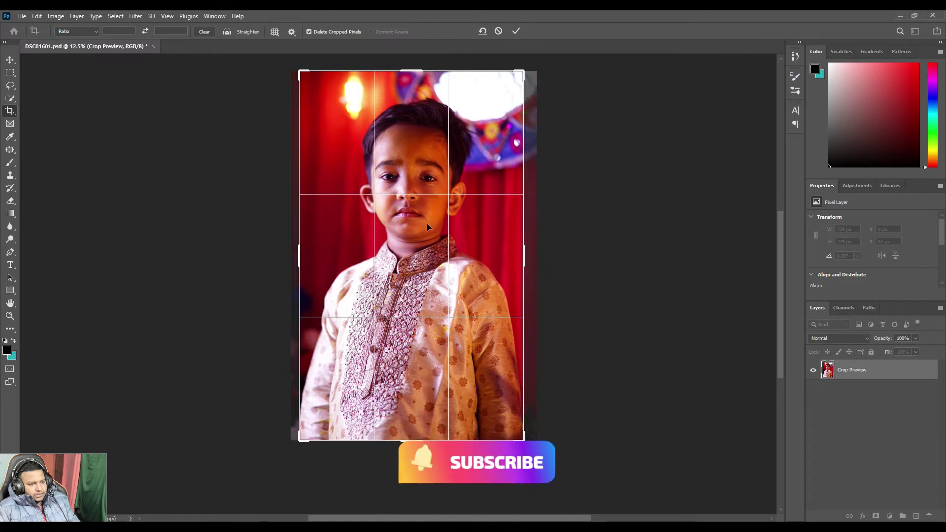
{"action": "left_click", "coordinate": [516, 31]}
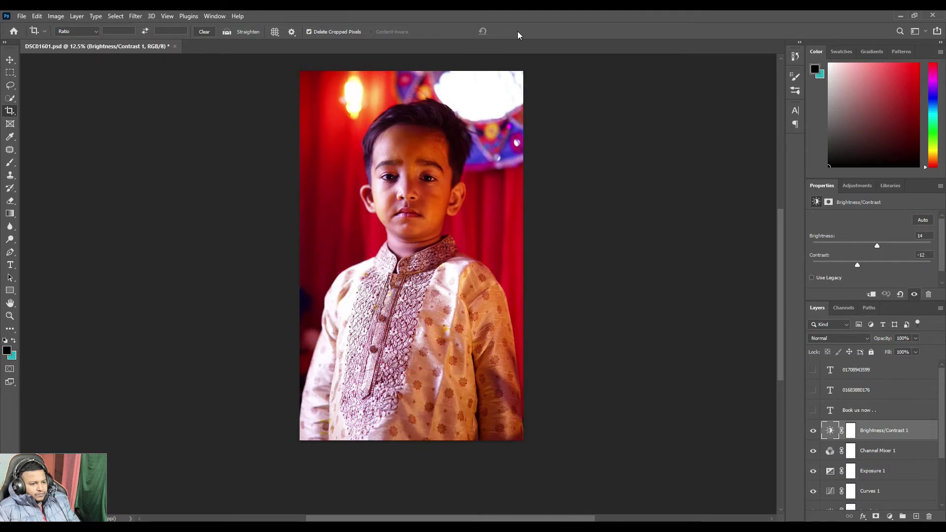
Crop the portrait again to trim a thin strip off its lower edge, keeping the current width.
{"action": "scroll", "coordinate": [389, 294], "scroll_direction": "up", "scroll_amount": 1}
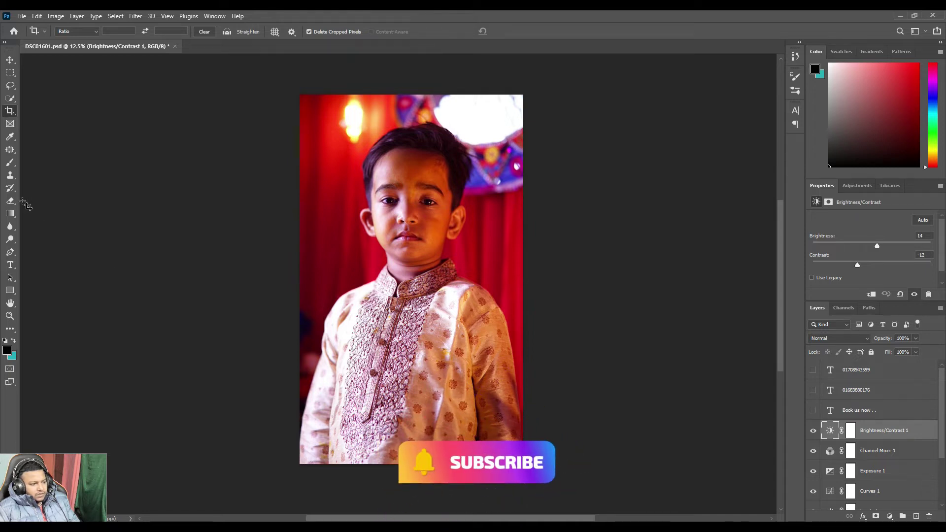
{"action": "left_click", "coordinate": [298, 94]}
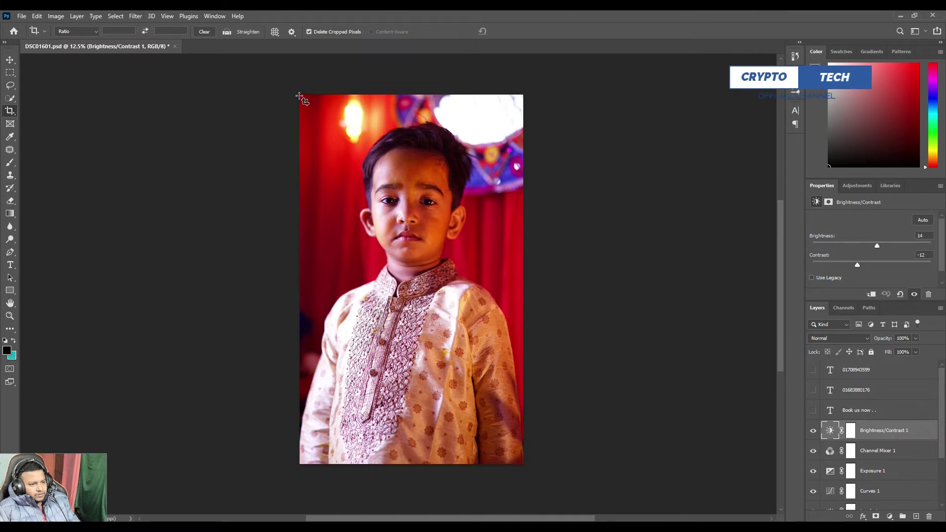
{"action": "left_click_drag", "start_coordinate": [299, 95], "coordinate": [524, 450]}
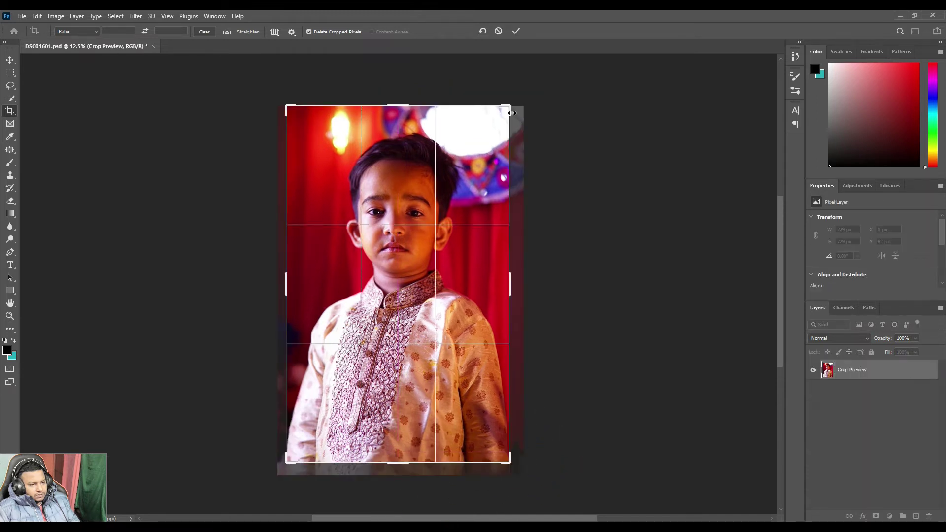
{"action": "mouse_move", "coordinate": [513, 113]}
{"action": "left_mouse_down"}
{"action": "mouse_move", "coordinate": [520, 108]}
{"action": "mouse_move", "coordinate": [519, 128]}
{"action": "left_mouse_up"}
{"action": "left_click_drag", "start_coordinate": [279, 107], "coordinate": [274, 108]}
{"action": "left_click_drag", "start_coordinate": [373, 211], "coordinate": [373, 215]}
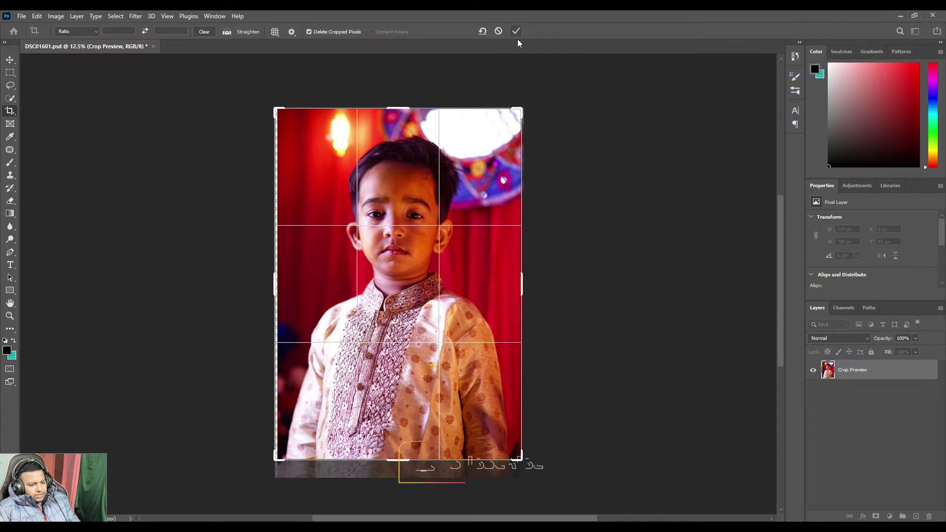
{"action": "left_click_drag", "start_coordinate": [521, 458], "coordinate": [516, 444]}
{"action": "left_click_drag", "start_coordinate": [280, 459], "coordinate": [289, 453]}
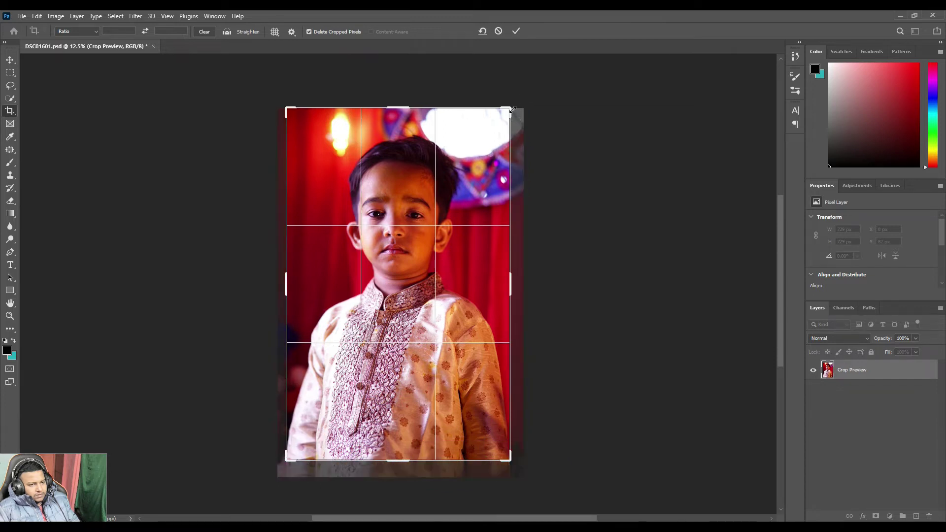
{"action": "left_click_drag", "start_coordinate": [512, 109], "coordinate": [510, 107]}
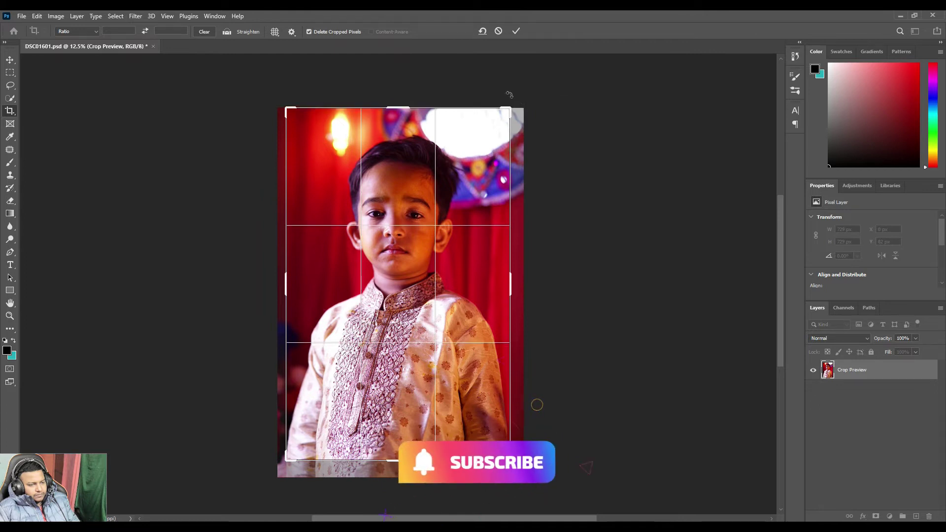
{"action": "left_click", "coordinate": [514, 31]}
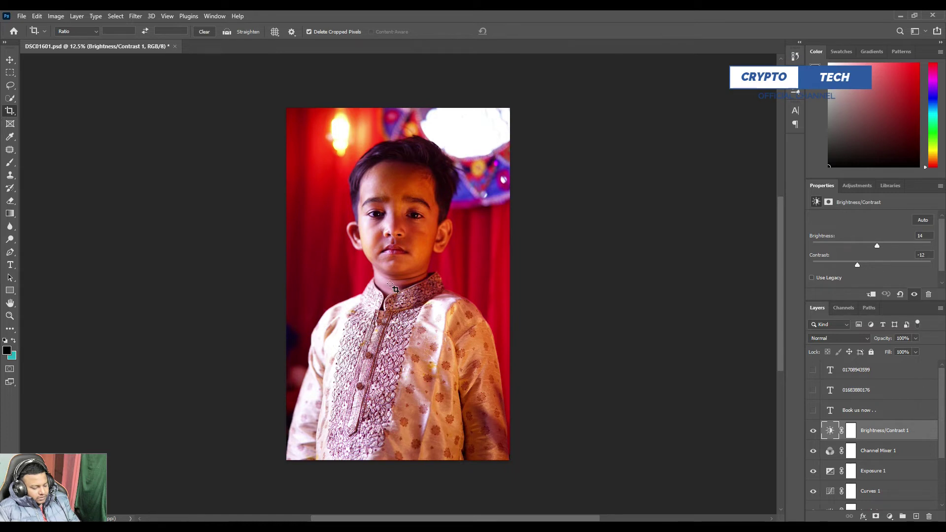
Try to paint on the boy's forehead with the Brush tool on the Brightness/Contrast layer.
{"action": "scroll", "coordinate": [369, 242], "scroll_direction": "left", "scroll_amount": 2}
{"action": "scroll", "coordinate": [472, 177], "scroll_direction": "up", "scroll_amount": 5}
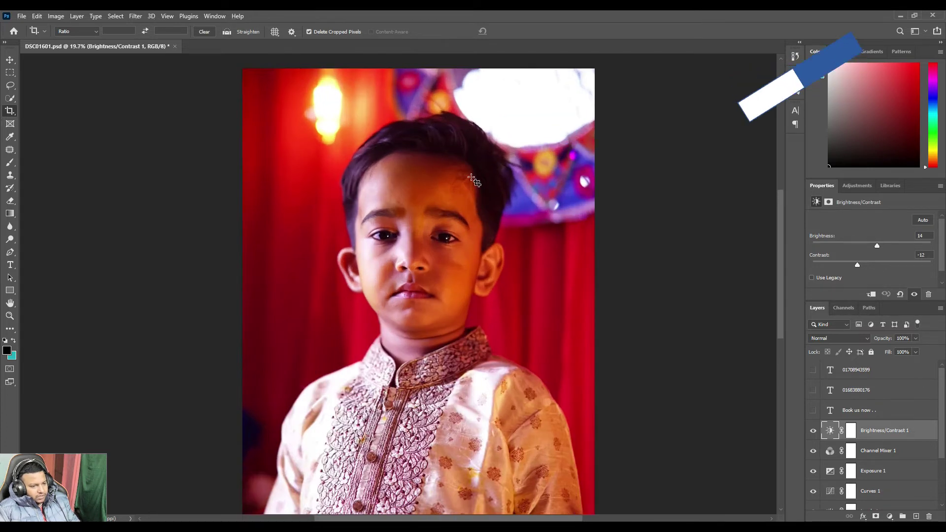
{"action": "scroll", "coordinate": [446, 295], "scroll_direction": "up", "scroll_amount": 3}
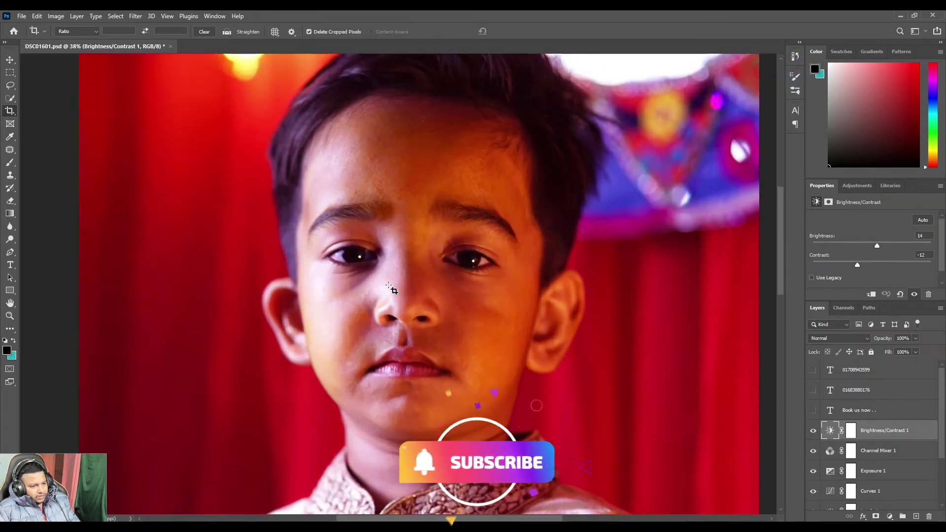
{"action": "scroll", "coordinate": [399, 234], "scroll_direction": "up", "scroll_amount": 3}
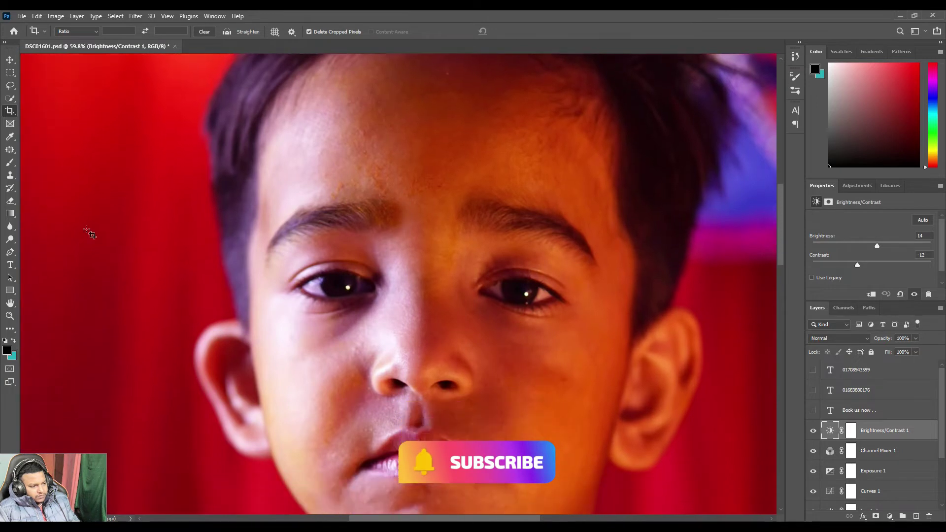
{"action": "left_click", "coordinate": [9, 164]}
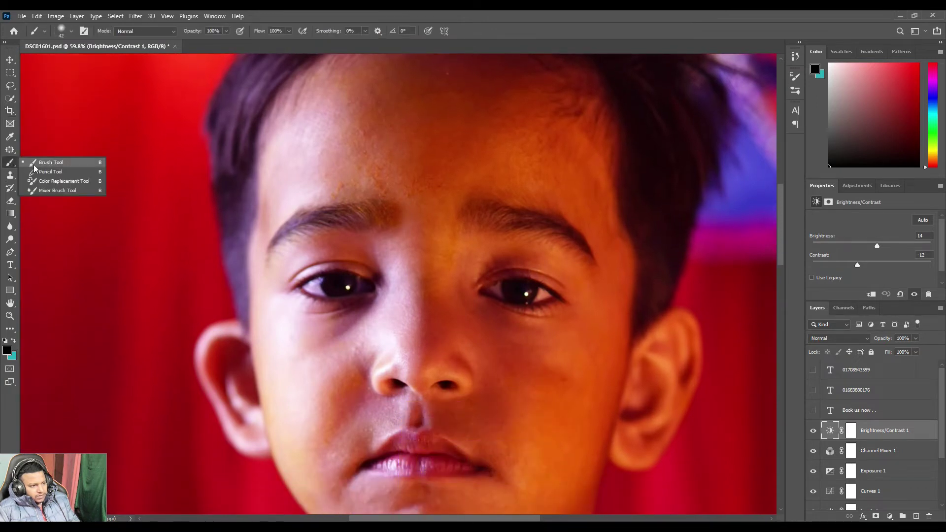
{"action": "left_click", "coordinate": [36, 164]}
{"action": "left_click", "coordinate": [320, 190]}
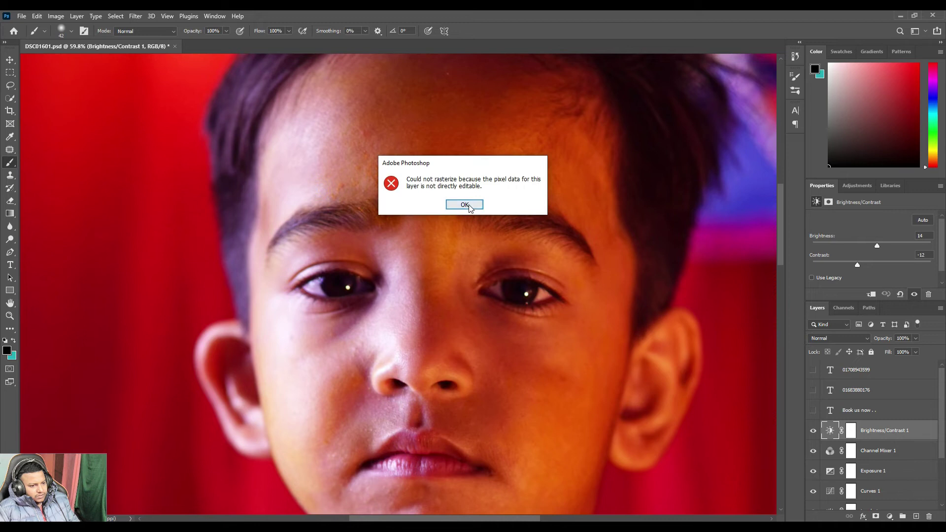
{"action": "left_click", "coordinate": [465, 207]}
Rasterize the DSC03173 copy layer and patch the small blemish on the boy's forehead with nearby clean skin.
{"action": "scroll", "coordinate": [718, 391], "scroll_direction": "down", "scroll_amount": 2}
{"action": "scroll", "coordinate": [873, 443], "scroll_direction": "down", "scroll_amount": 3}
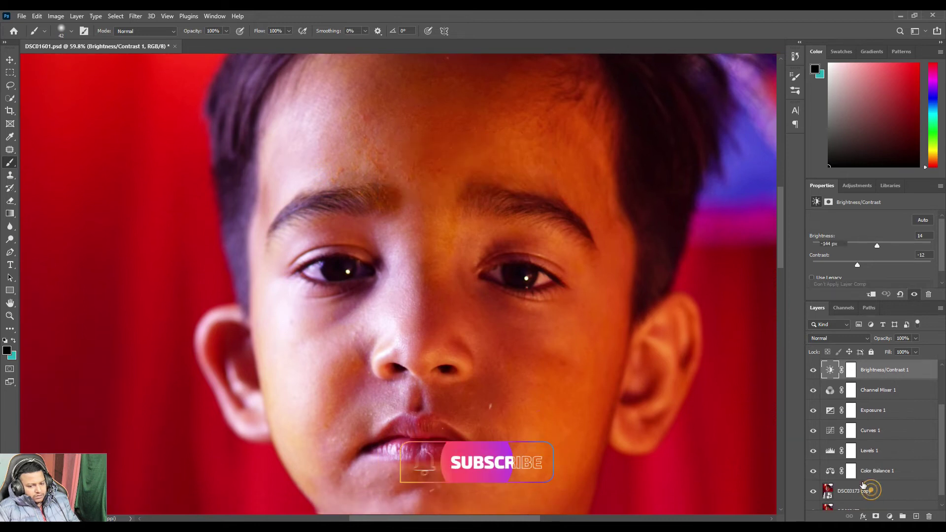
{"action": "left_click", "coordinate": [856, 491]}
{"action": "scroll", "coordinate": [409, 227], "scroll_direction": "up", "scroll_amount": 2}
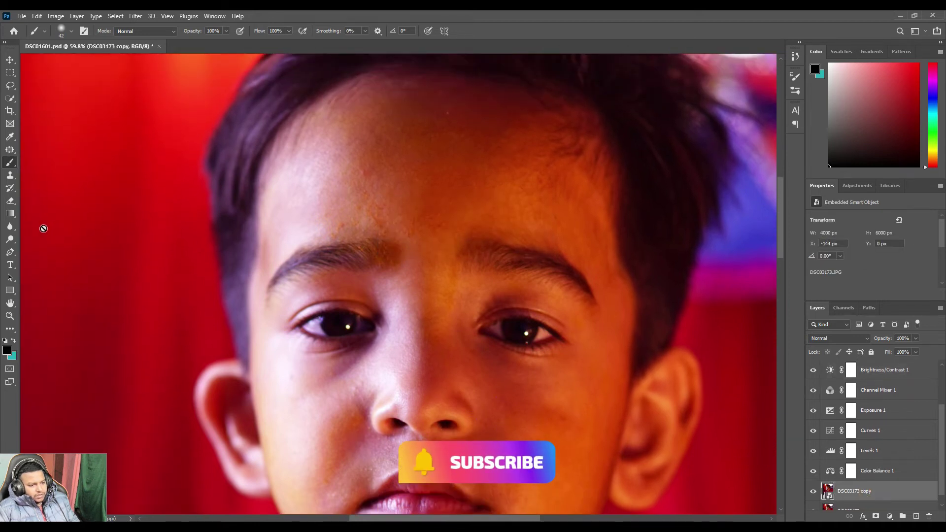
{"action": "left_click", "coordinate": [10, 150]}
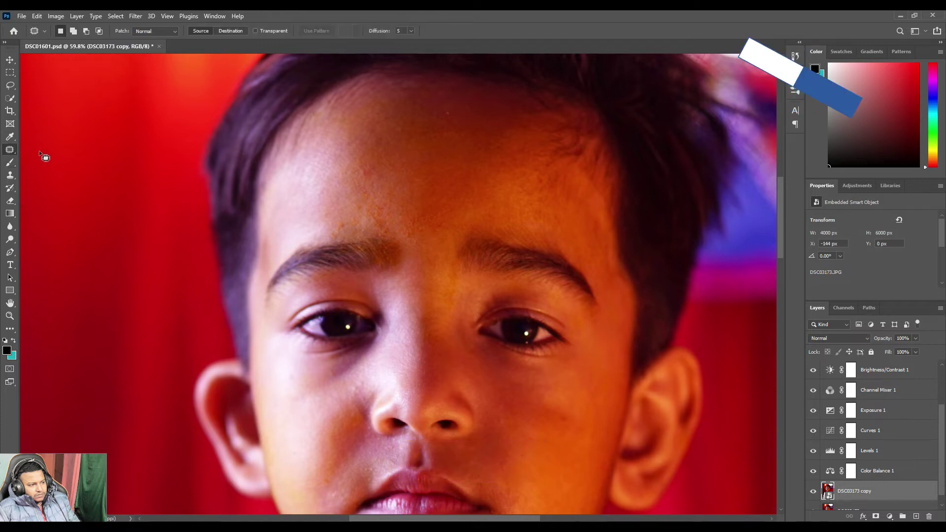
{"action": "mouse_move", "coordinate": [368, 167]}
{"action": "left_mouse_down"}
{"action": "mouse_move", "coordinate": [364, 182]}
{"action": "mouse_move", "coordinate": [371, 174]}
{"action": "left_mouse_up"}
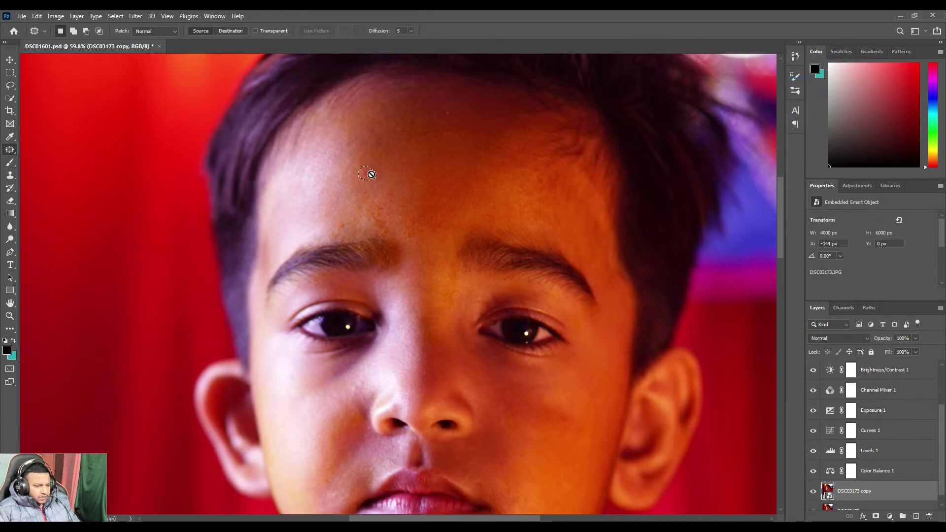
{"action": "left_click", "coordinate": [371, 174]}
{"action": "left_click", "coordinate": [452, 211]}
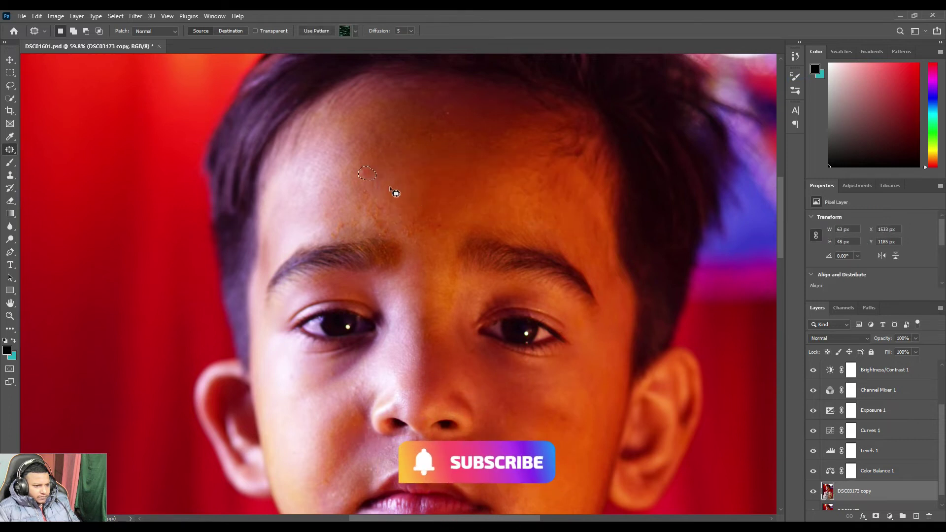
{"action": "left_click_drag", "start_coordinate": [386, 162], "coordinate": [414, 179]}
{"action": "key", "text": "ctrl+d"}
Patch the small spot just below the boy's lower lip with clean skin from the chin.
{"action": "scroll", "coordinate": [428, 238], "scroll_direction": "down", "scroll_amount": 2}
{"action": "scroll", "coordinate": [429, 240], "scroll_direction": "down", "scroll_amount": 1}
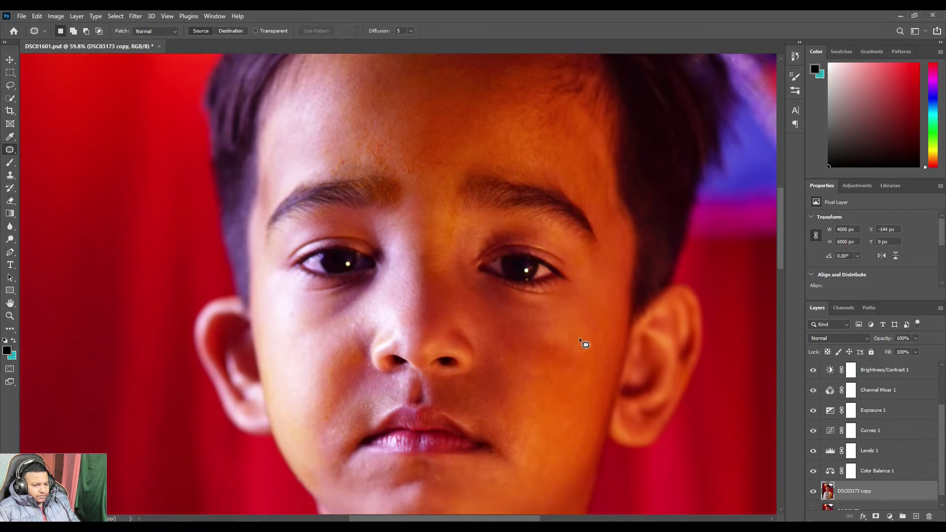
{"action": "scroll", "coordinate": [579, 339], "scroll_direction": "down", "scroll_amount": 4}
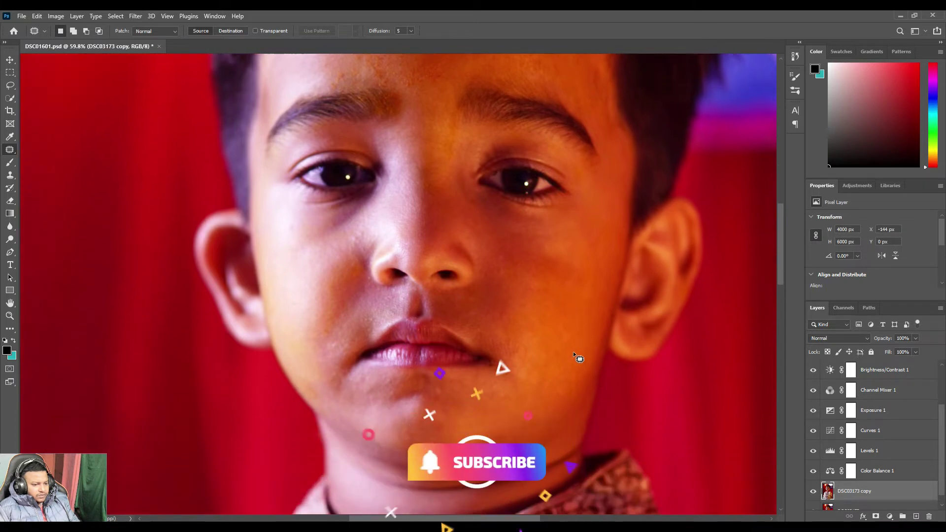
{"action": "left_click_drag", "start_coordinate": [436, 396], "coordinate": [454, 393]}
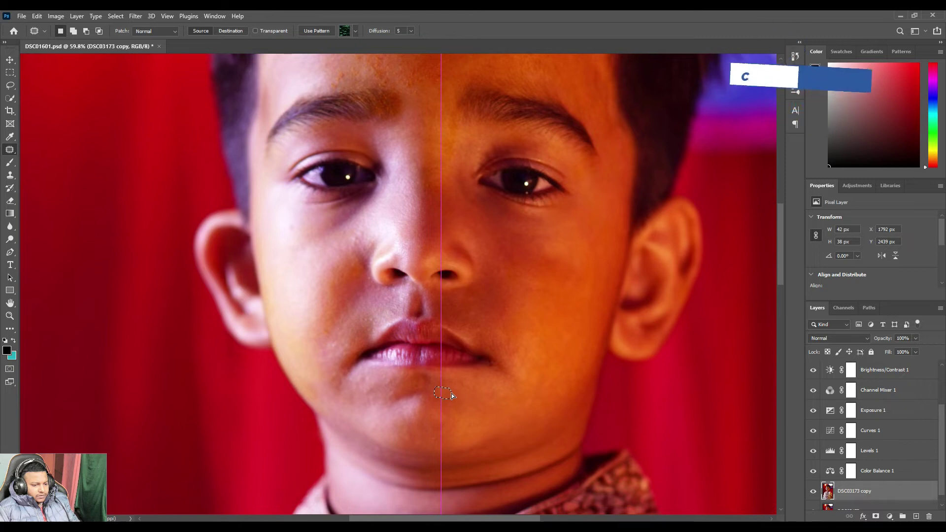
{"action": "left_click", "coordinate": [478, 402]}
{"action": "scroll", "coordinate": [478, 401], "scroll_direction": "down", "scroll_amount": 1}
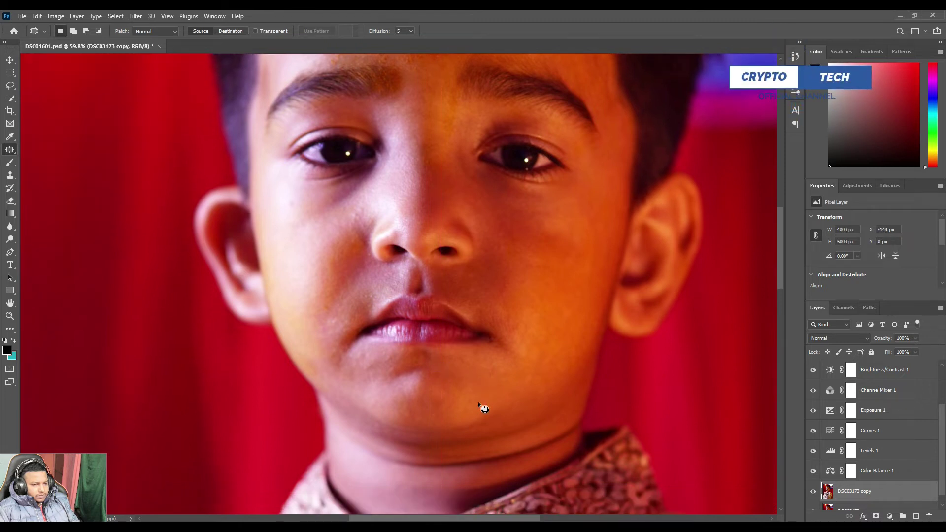
Examine the retouched face up close and the whole portrait, along with its layer stack.
{"action": "scroll", "coordinate": [478, 401], "scroll_direction": "up", "scroll_amount": 3}
{"action": "scroll", "coordinate": [478, 401], "scroll_direction": "up", "scroll_amount": 2}
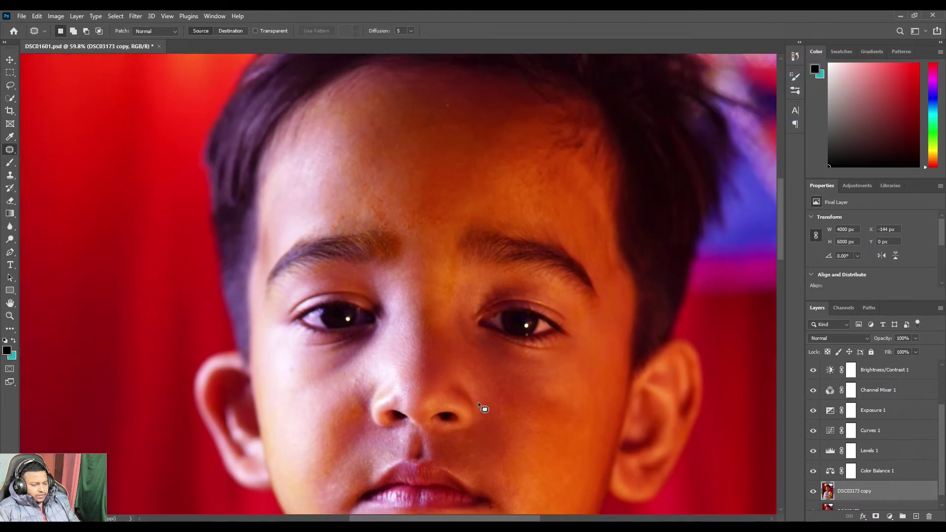
{"action": "scroll", "coordinate": [478, 402], "scroll_direction": "down", "scroll_amount": 2}
{"action": "scroll", "coordinate": [478, 401], "scroll_direction": "down", "scroll_amount": 2}
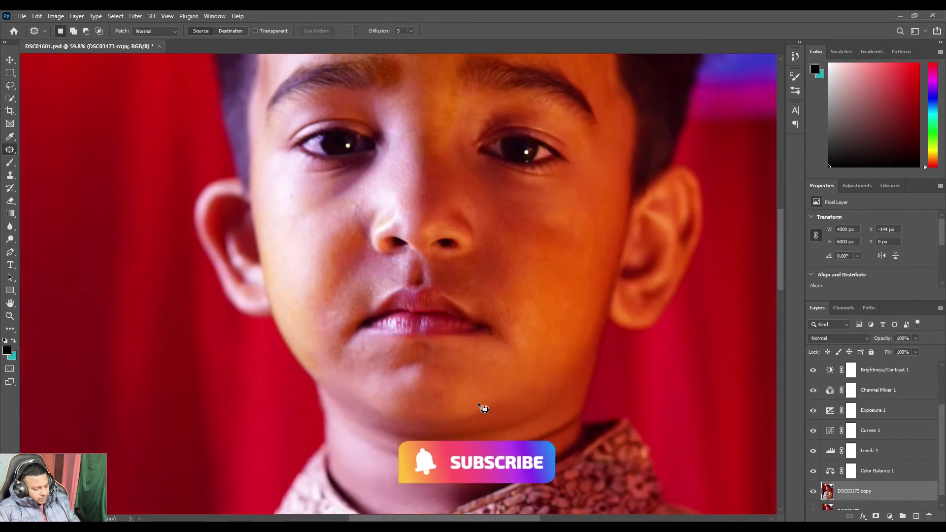
{"action": "scroll", "coordinate": [478, 402], "scroll_direction": "down", "scroll_amount": 1}
{"action": "scroll", "coordinate": [478, 402], "scroll_direction": "down", "scroll_amount": 3}
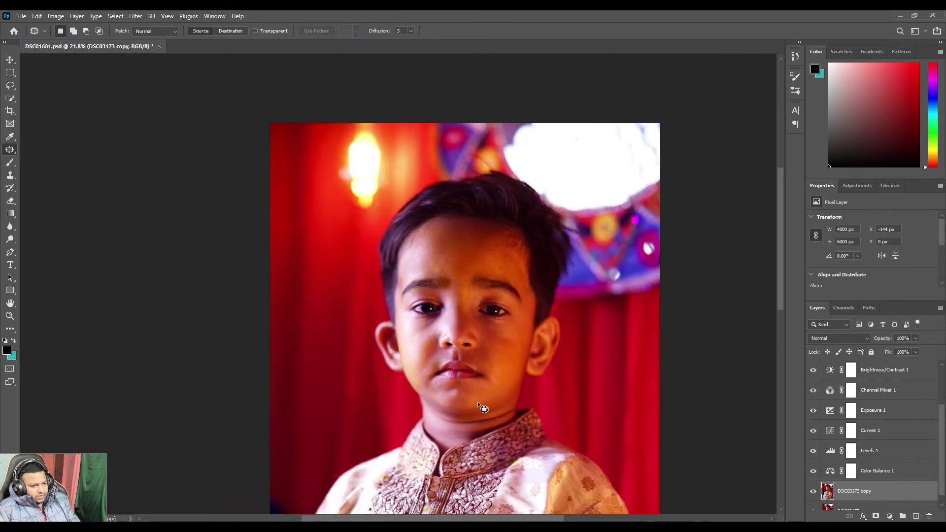
{"action": "scroll", "coordinate": [478, 405], "scroll_direction": "down", "scroll_amount": 2}
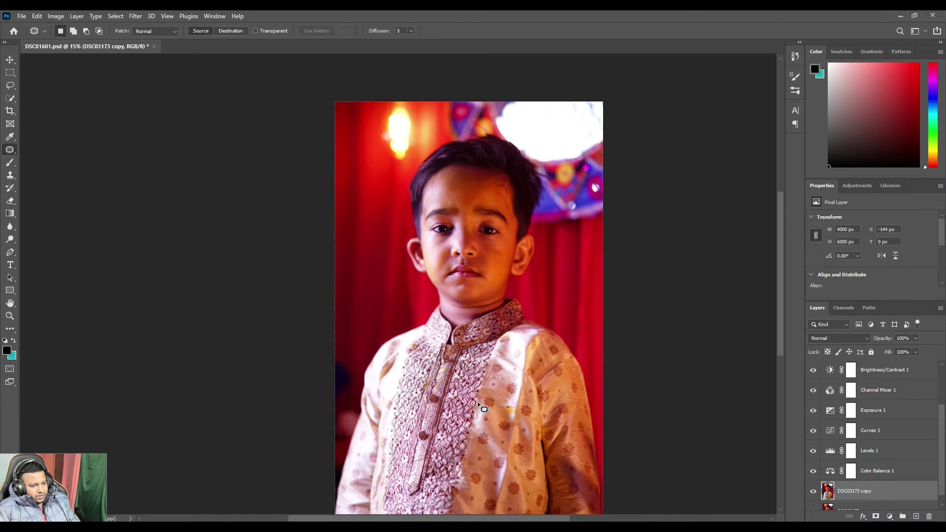
{"action": "scroll", "coordinate": [478, 405], "scroll_direction": "down", "scroll_amount": 1}
{"action": "scroll", "coordinate": [531, 424], "scroll_direction": "up", "scroll_amount": 1}
{"action": "scroll", "coordinate": [531, 424], "scroll_direction": "down", "scroll_amount": 1}
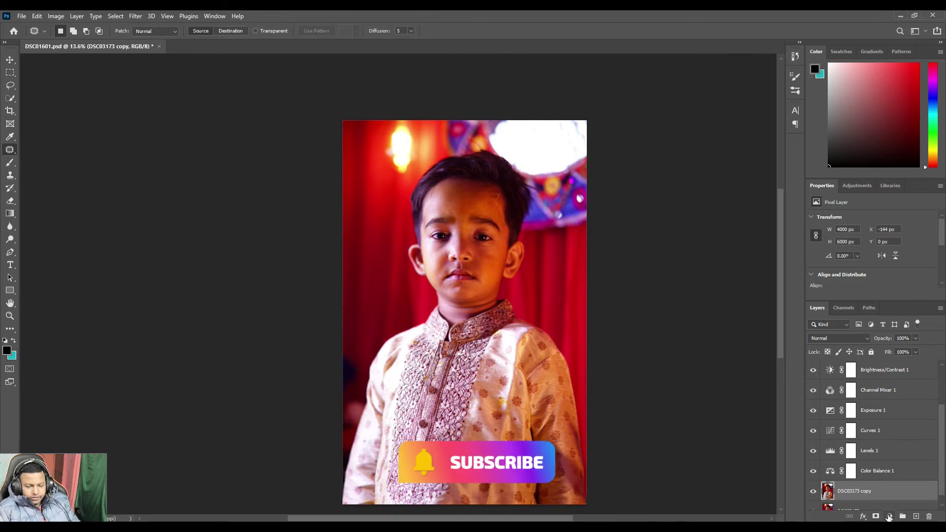
{"action": "scroll", "coordinate": [882, 449], "scroll_direction": "up", "scroll_amount": 3}
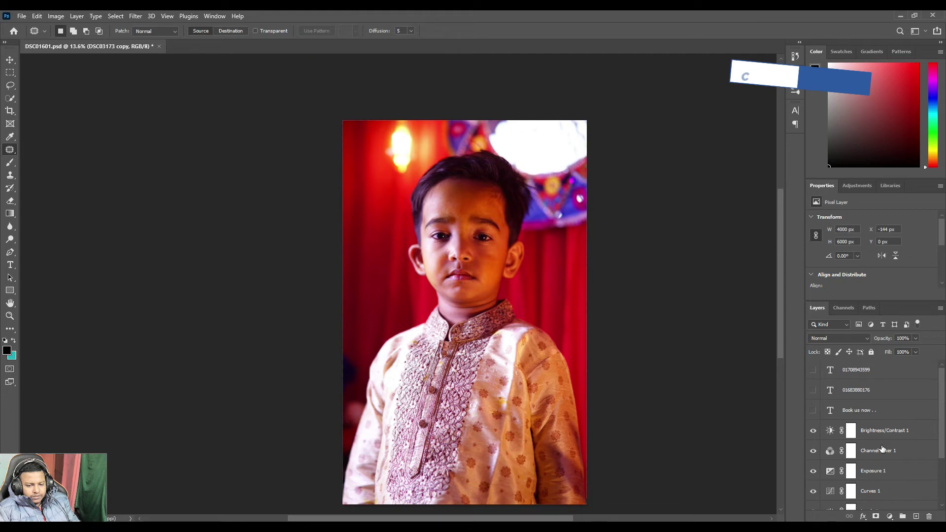
Switch to File Explorer, open the Downloads folder and preview the RAW Studio logo image variants.
{"action": "key", "text": "alt+Tab"}
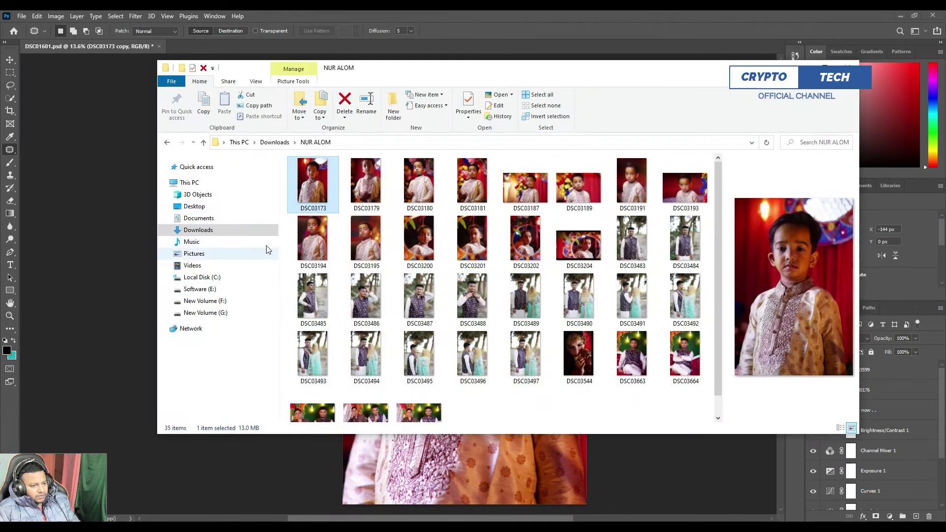
{"action": "left_click", "coordinate": [199, 229]}
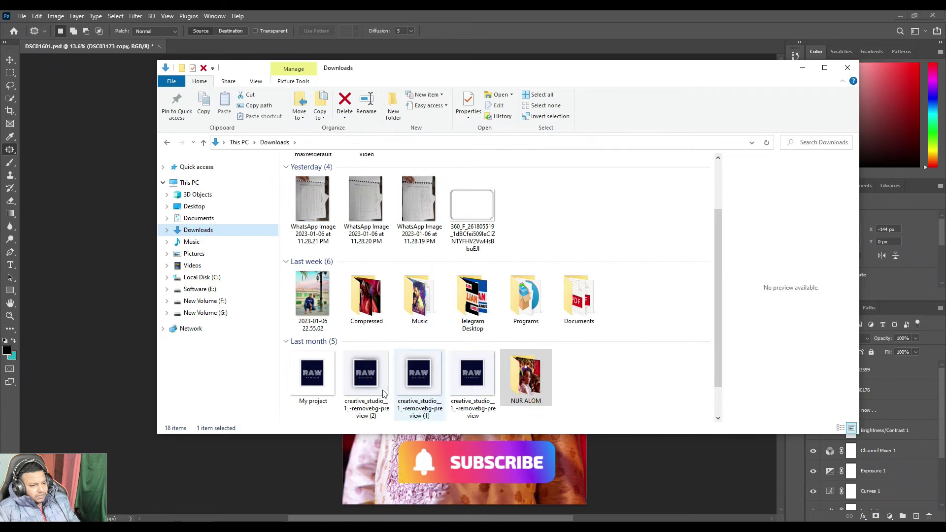
{"action": "left_click", "coordinate": [365, 389]}
{"action": "key", "text": "Left"}
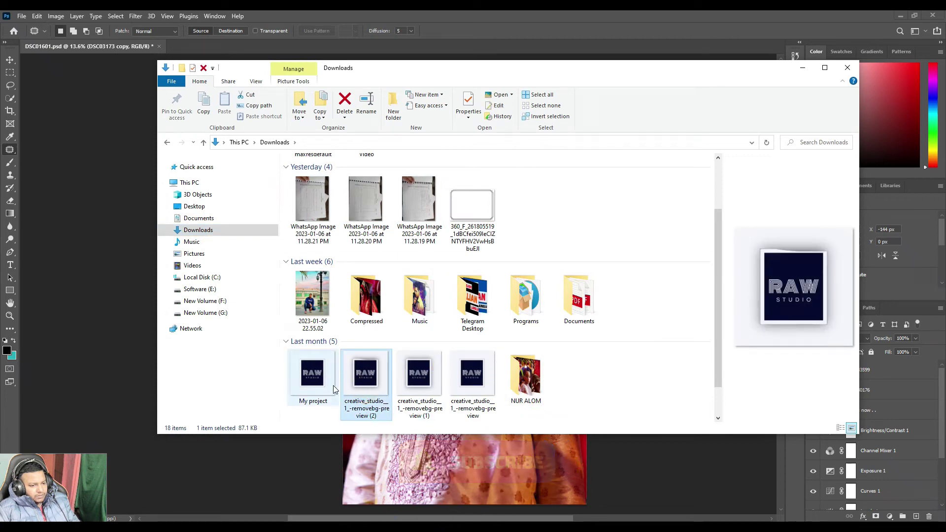
{"action": "left_click", "coordinate": [417, 386]}
{"action": "left_click", "coordinate": [462, 385]}
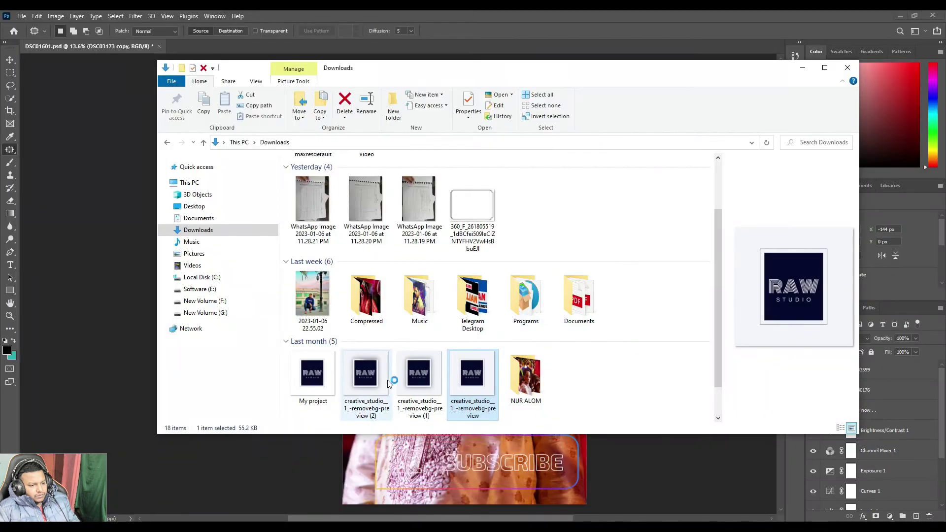
{"action": "left_click", "coordinate": [390, 383]}
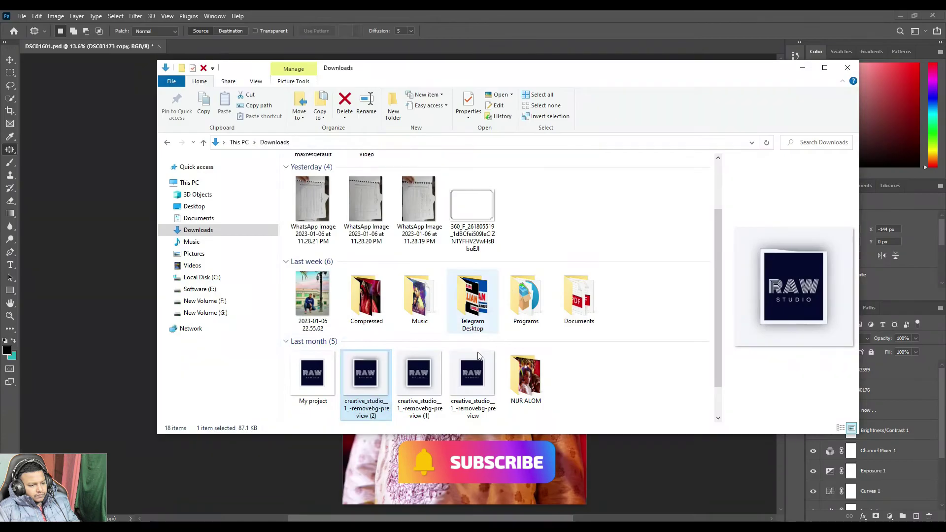
{"action": "double_click", "coordinate": [424, 383]}
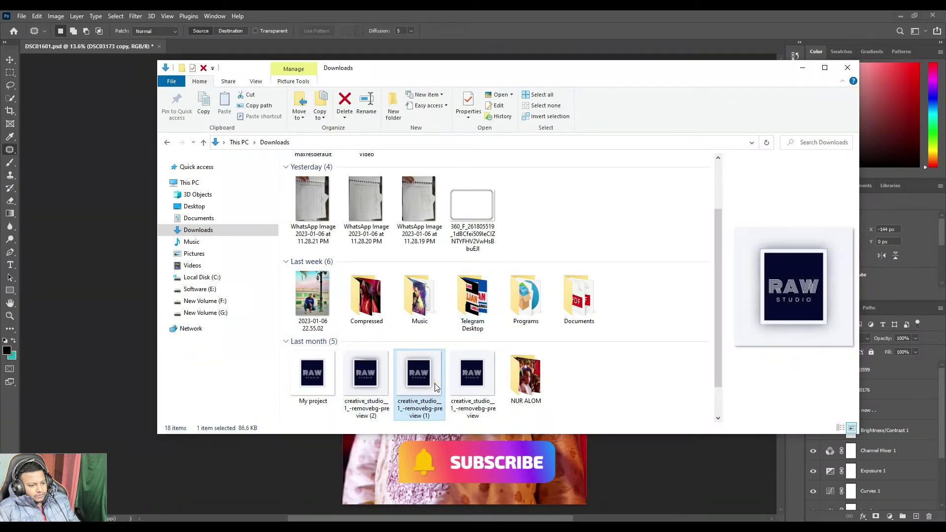
{"action": "left_click", "coordinate": [591, 204]}
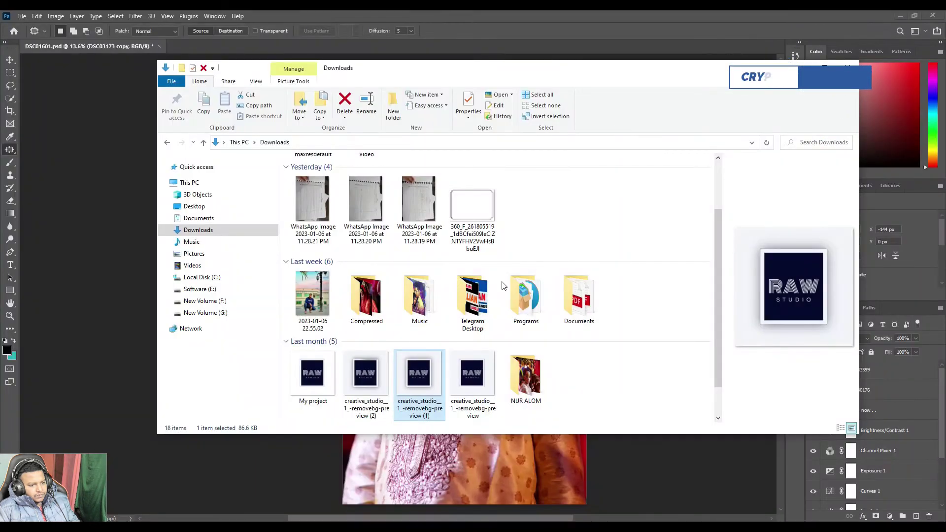
Place the creative_studio__1_-removebg-preview (1) logo into the portrait document and set its blend mode to Multiply.
{"action": "scroll", "coordinate": [503, 334], "scroll_direction": "down", "scroll_amount": 2}
{"action": "left_click_drag", "start_coordinate": [426, 309], "coordinate": [379, 458]}
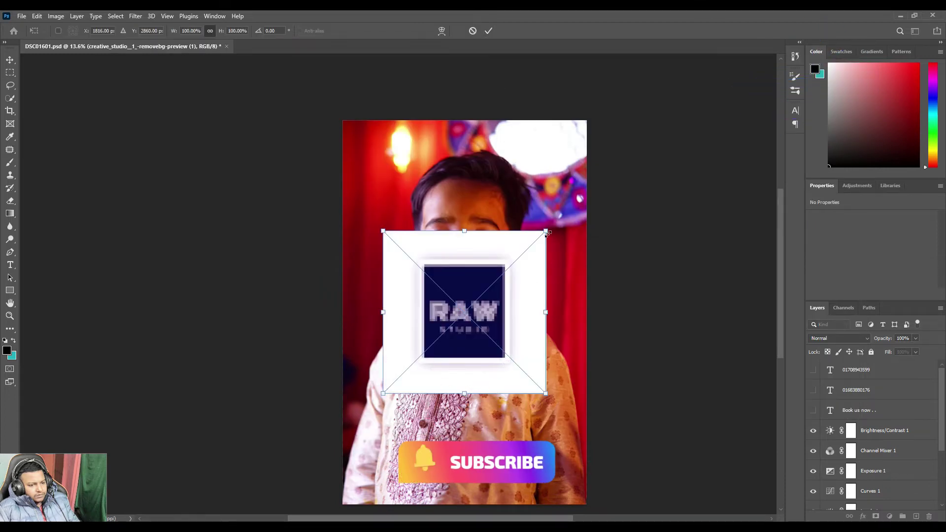
{"action": "left_click", "coordinate": [818, 339]}
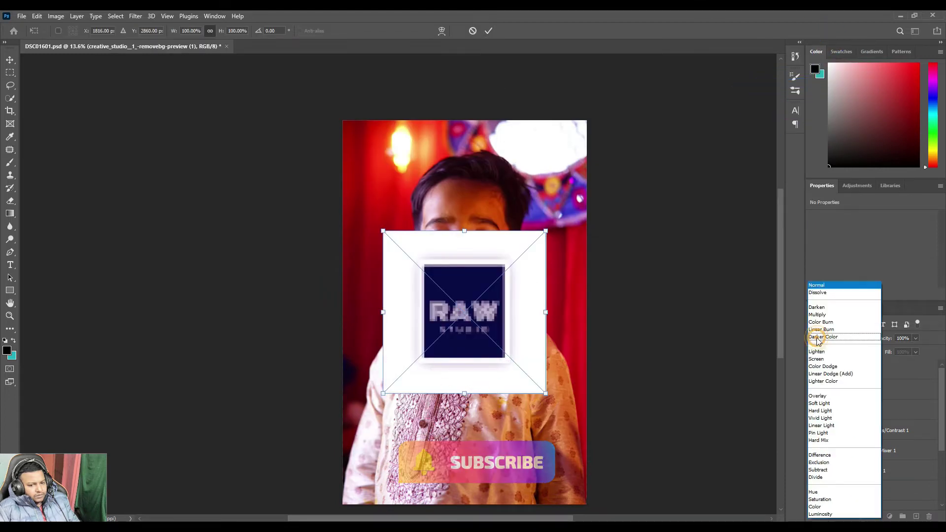
{"action": "left_click", "coordinate": [826, 313]}
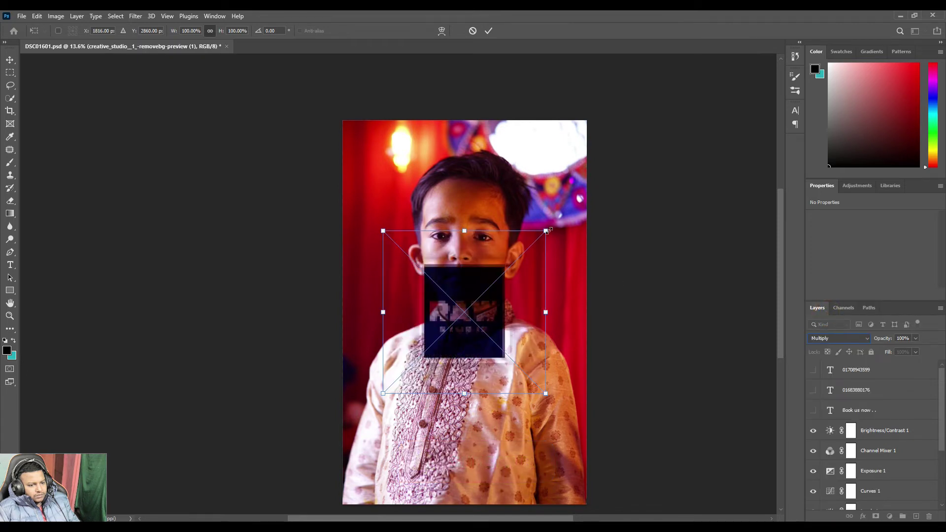
Scale the placed logo to about 28.69% and position it in the portrait's upper-left corner.
{"action": "left_click_drag", "start_coordinate": [548, 230], "coordinate": [378, 156]}
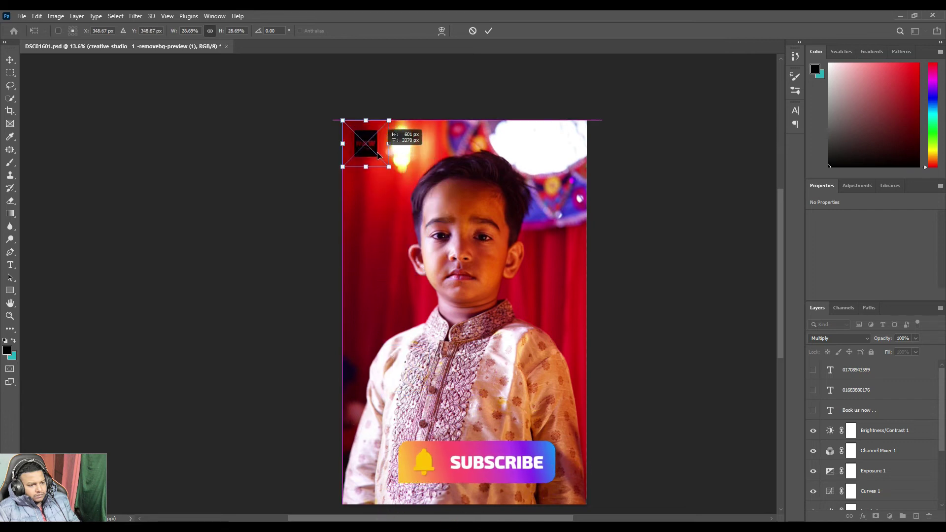
{"action": "left_click", "coordinate": [487, 31]}
{"action": "key", "text": "ctrl+shift+a"}
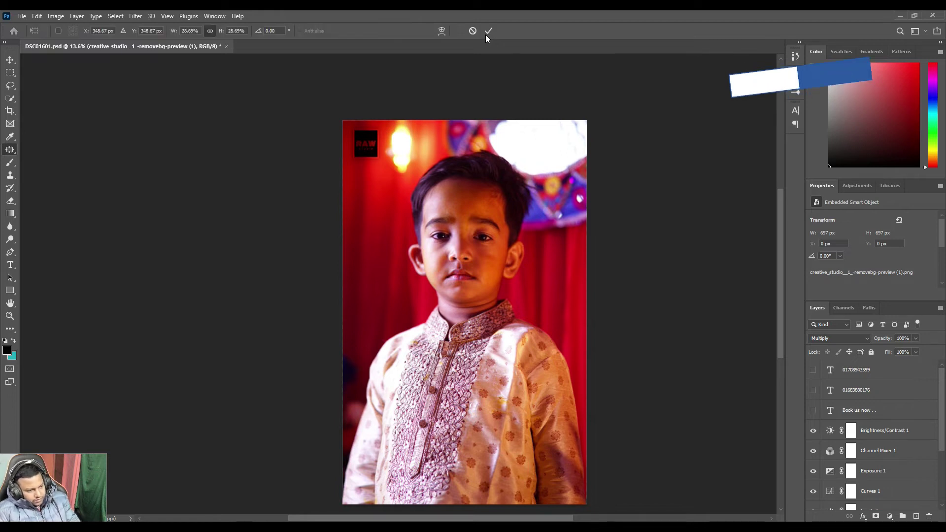
Delete the creative_studio__1_-removebg-preview (1) logo layer from the document.
{"action": "key", "text": "ctrl+t"}
{"action": "key", "text": "Return"}
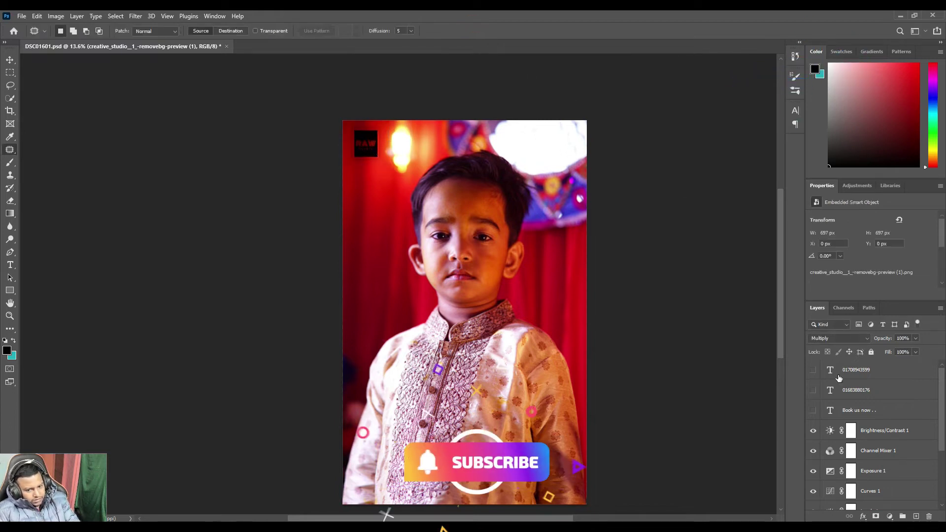
{"action": "scroll", "coordinate": [872, 427], "scroll_direction": "down", "scroll_amount": 3}
{"action": "key", "text": "Delete"}
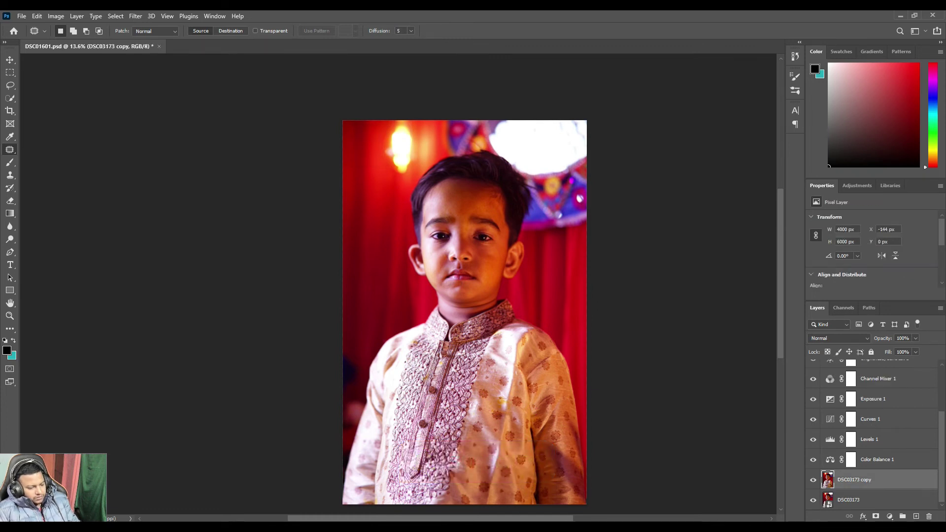
Switch to File Explorer and place the My project logo image from Downloads into the portrait document.
{"action": "key", "text": "alt+Tab"}
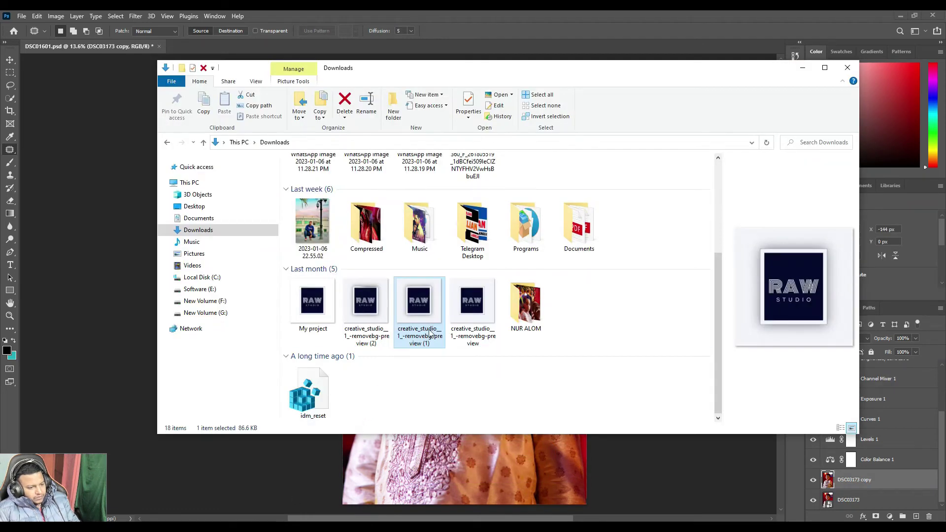
{"action": "left_click", "coordinate": [327, 332]}
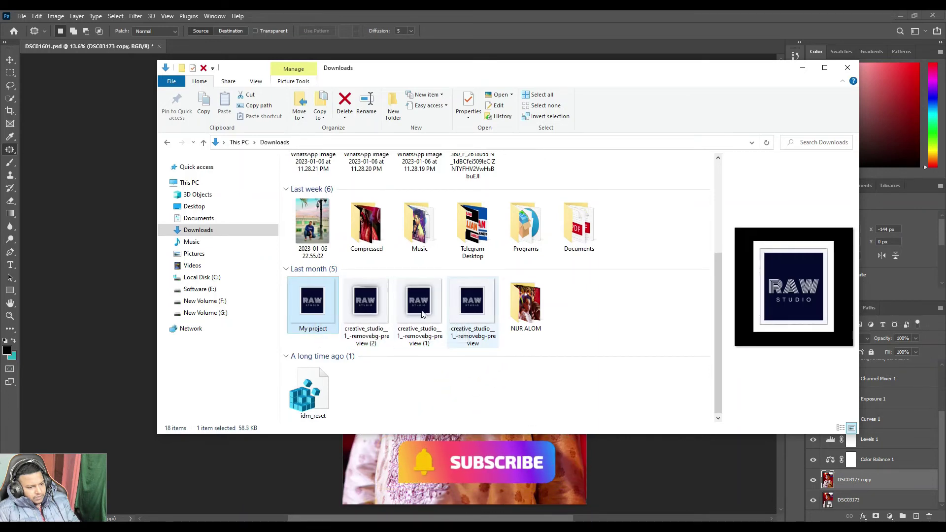
{"action": "left_click_drag", "start_coordinate": [318, 312], "coordinate": [375, 472]}
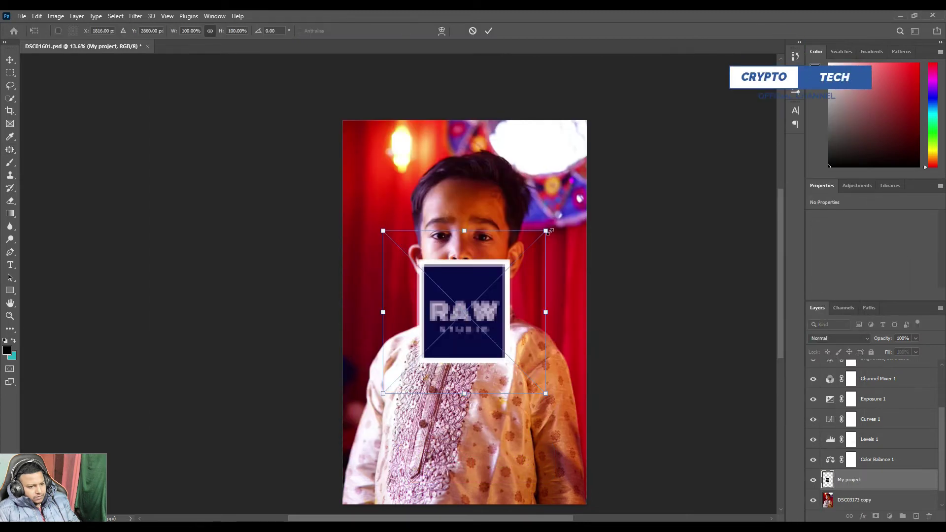
Scale the My project logo to about 23.41% and position it in the portrait's upper-left corner.
{"action": "left_click_drag", "start_coordinate": [547, 231], "coordinate": [428, 348]}
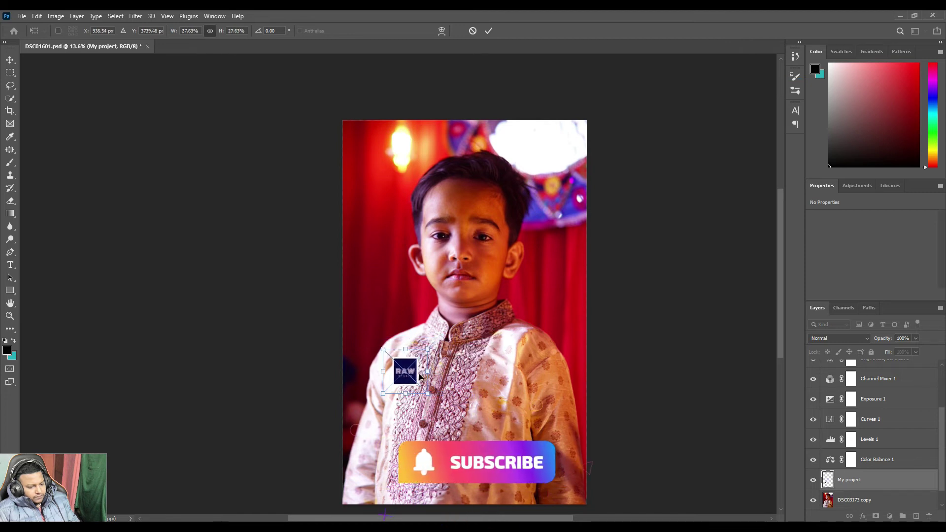
{"action": "left_click_drag", "start_coordinate": [399, 250], "coordinate": [381, 155]}
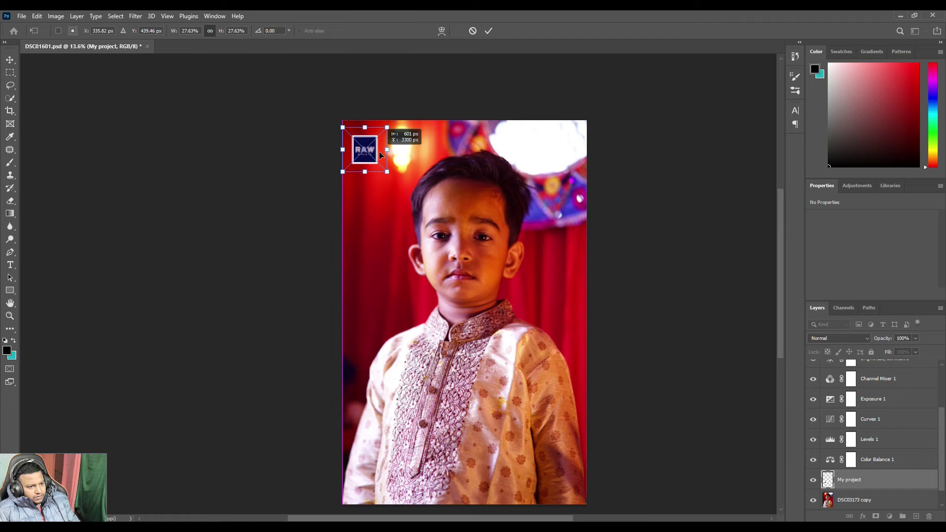
{"action": "mouse_move", "coordinate": [379, 152]}
{"action": "left_mouse_down"}
{"action": "mouse_move", "coordinate": [384, 163]}
{"action": "mouse_move", "coordinate": [375, 144]}
{"action": "left_mouse_up"}
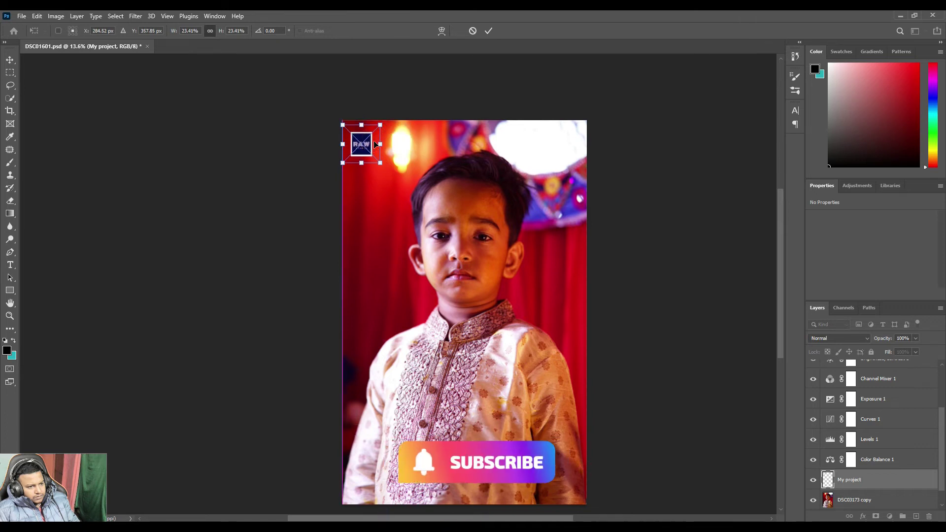
{"action": "left_click", "coordinate": [485, 32]}
Examine the RAW Studio logo up close and its placement in the whole portrait.
{"action": "scroll", "coordinate": [383, 134], "scroll_direction": "up", "scroll_amount": 2}
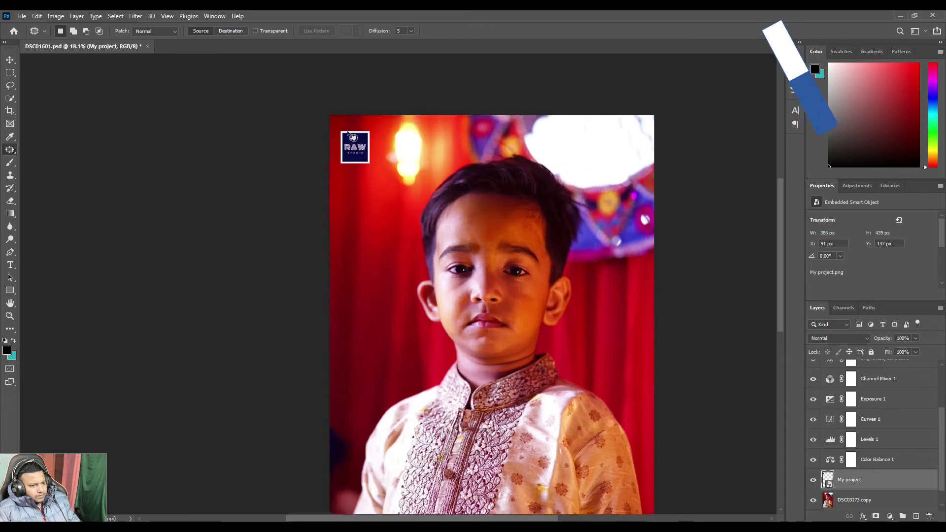
{"action": "scroll", "coordinate": [353, 138], "scroll_direction": "up", "scroll_amount": 2}
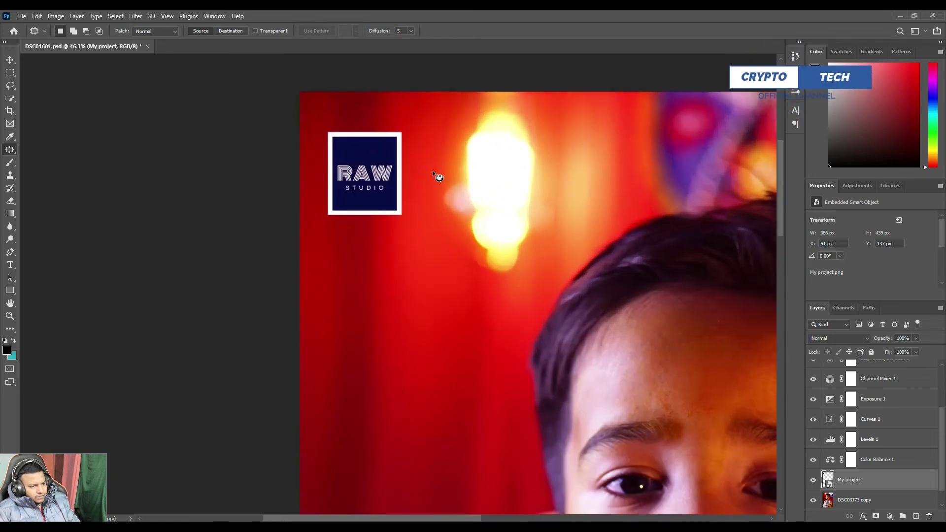
{"action": "scroll", "coordinate": [433, 171], "scroll_direction": "down", "scroll_amount": 2}
{"action": "scroll", "coordinate": [380, 144], "scroll_direction": "down", "scroll_amount": 1}
{"action": "scroll", "coordinate": [380, 144], "scroll_direction": "down", "scroll_amount": 1}
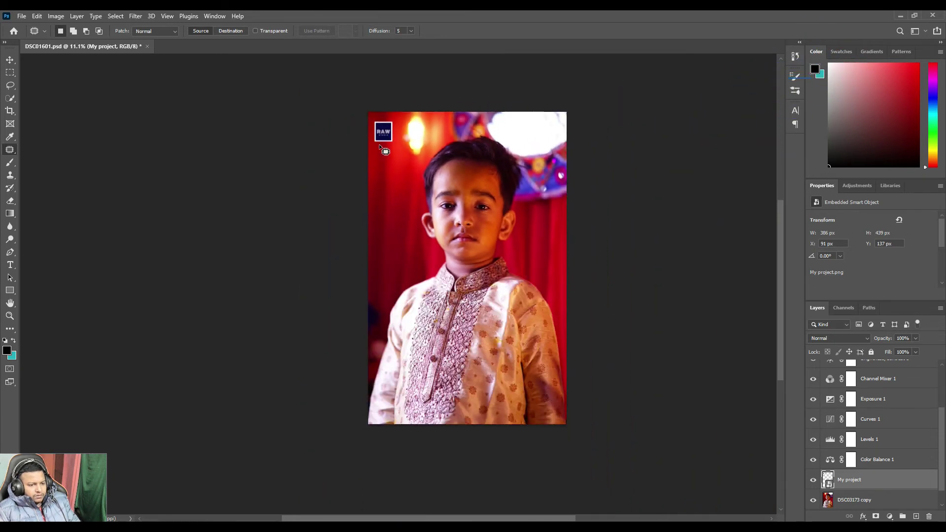
{"action": "scroll", "coordinate": [379, 144], "scroll_direction": "up", "scroll_amount": 1}
{"action": "scroll", "coordinate": [474, 170], "scroll_direction": "down", "scroll_amount": 1}
{"action": "scroll", "coordinate": [921, 469], "scroll_direction": "down", "scroll_amount": 1}
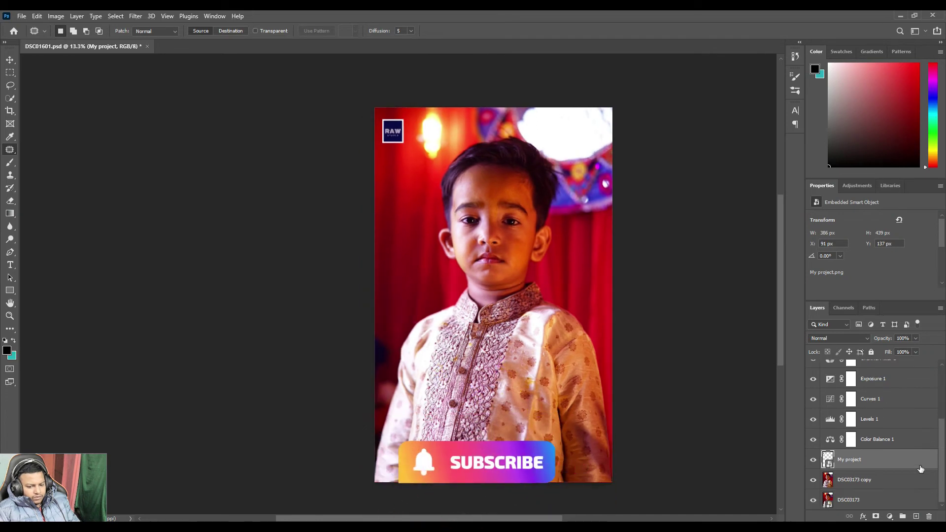
Move the My project logo layer above the adjustment layers and select the DSC03173 copy layer.
{"action": "left_click_drag", "start_coordinate": [910, 471], "coordinate": [904, 365]}
{"action": "scroll", "coordinate": [897, 448], "scroll_direction": "down", "scroll_amount": 3}
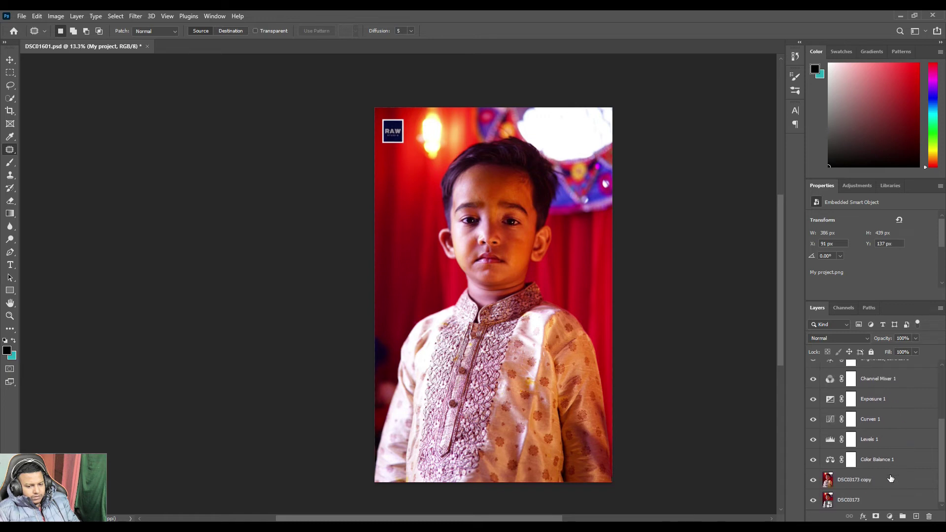
{"action": "left_click", "coordinate": [884, 486]}
{"action": "left_click", "coordinate": [889, 516]}
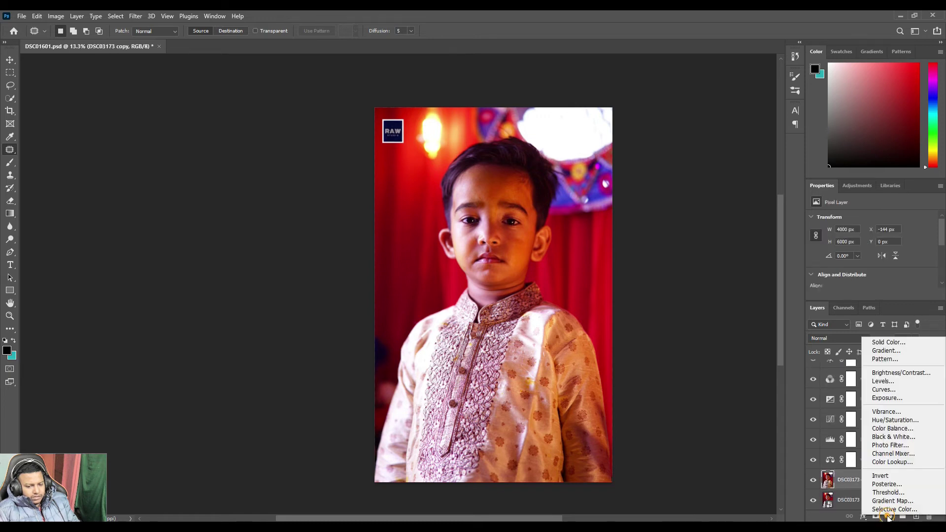
{"action": "left_click", "coordinate": [886, 351]}
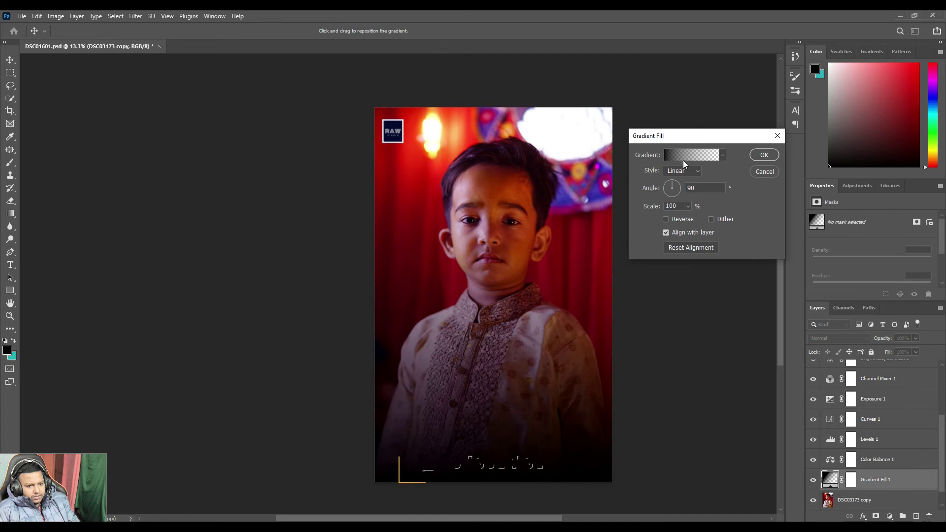
{"action": "left_click", "coordinate": [723, 156]}
{"action": "left_click", "coordinate": [763, 172]}
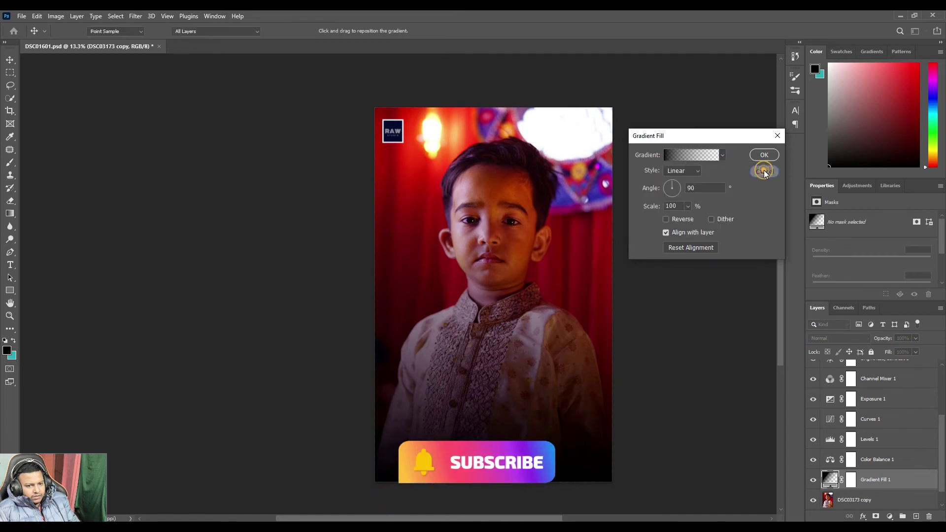
{"action": "left_click", "coordinate": [764, 172]}
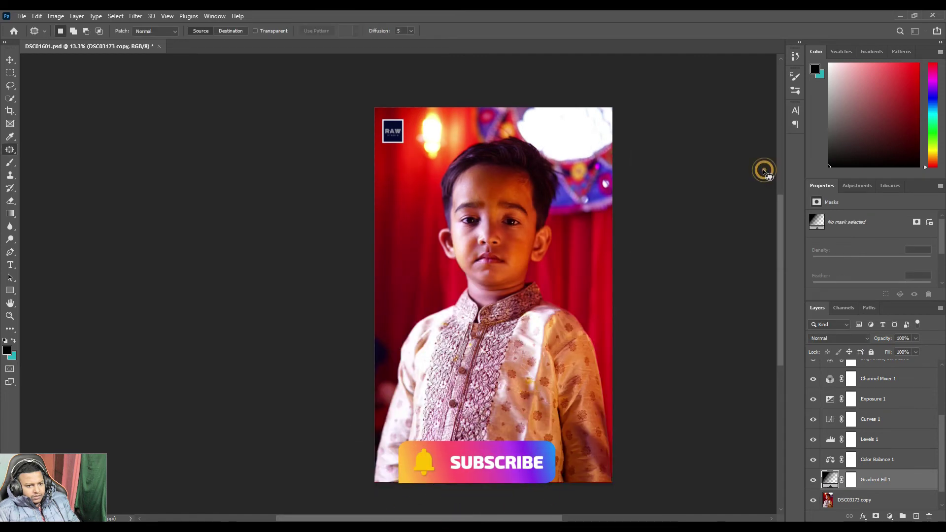
Set the foreground color to a dark red sampled from the curtain, about H 355°, S 95%, B 71%.
{"action": "left_click", "coordinate": [6, 350]}
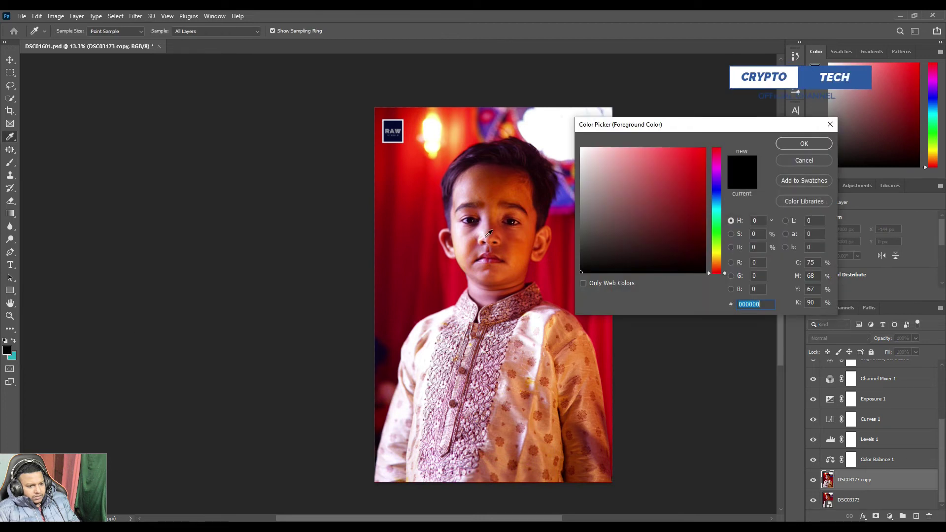
{"action": "left_click", "coordinate": [415, 249]}
{"action": "left_click", "coordinate": [700, 189]}
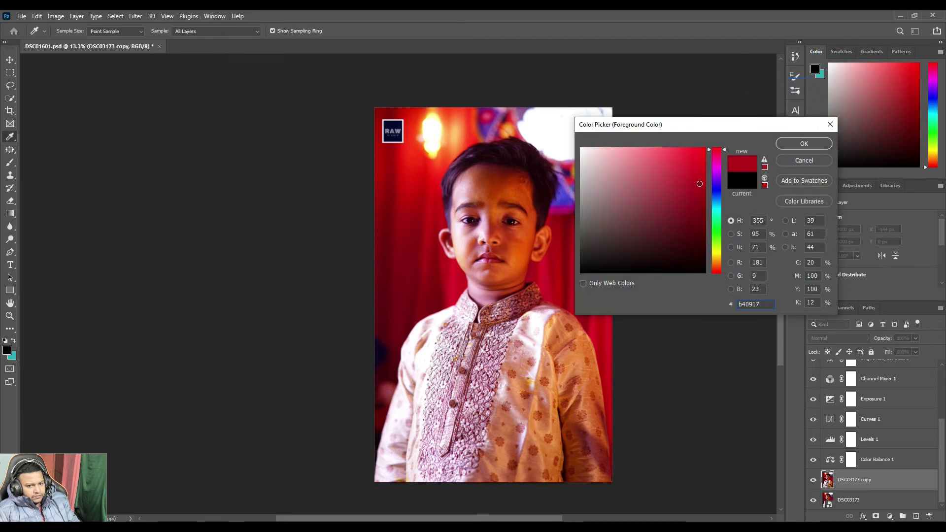
{"action": "left_click", "coordinate": [802, 144]}
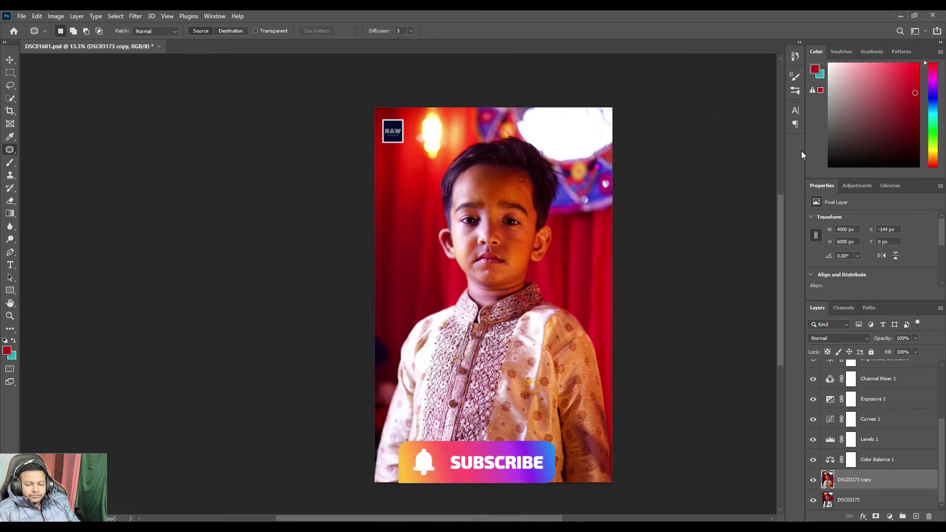
Add a Gradient Fill layer above DSC03173 copy using the dark-red-to-transparent gradient, with Radial style, Reverse on and 462% scale.
{"action": "left_click", "coordinate": [890, 516]}
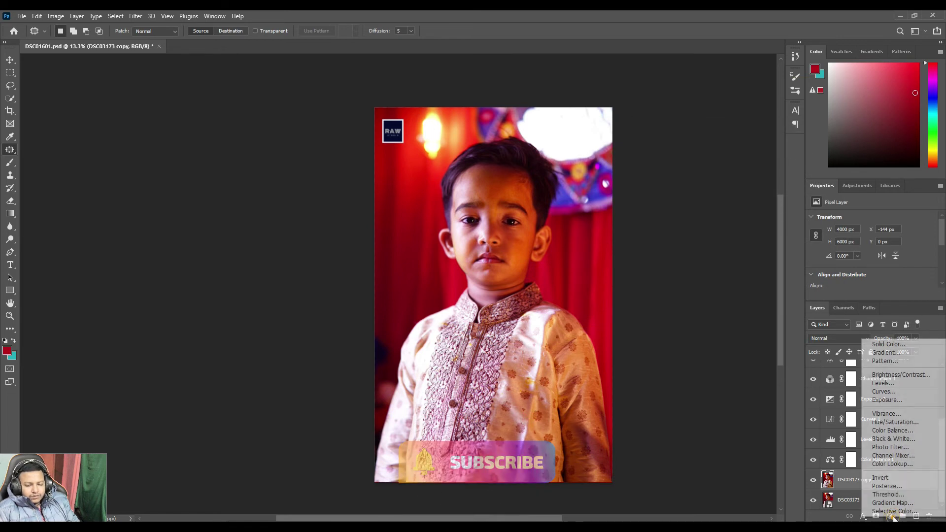
{"action": "left_click", "coordinate": [887, 353]}
{"action": "left_click", "coordinate": [683, 174]}
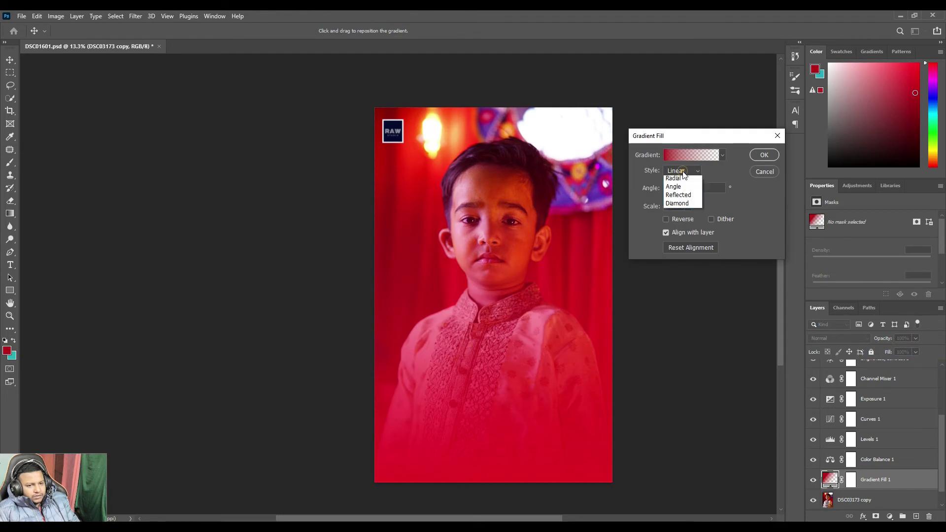
{"action": "left_click", "coordinate": [681, 181]}
{"action": "left_click", "coordinate": [681, 219]}
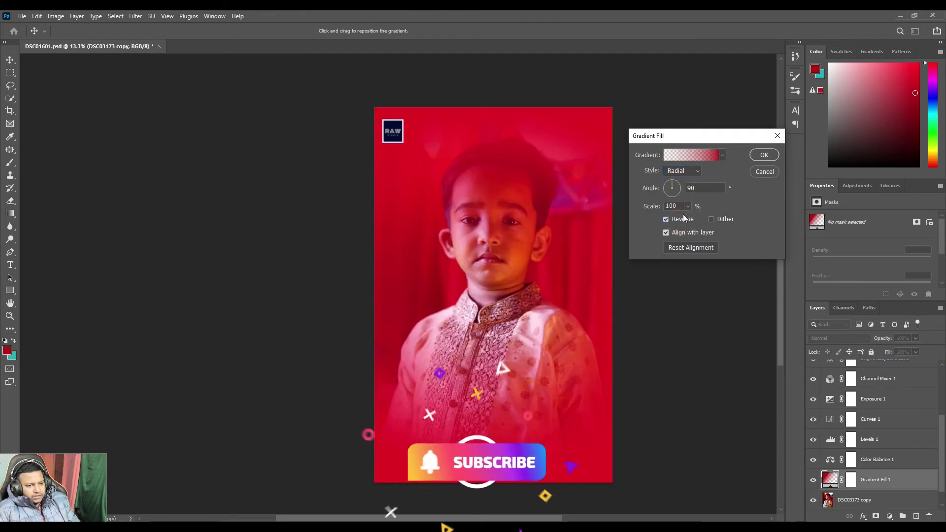
{"action": "left_click", "coordinate": [688, 206]}
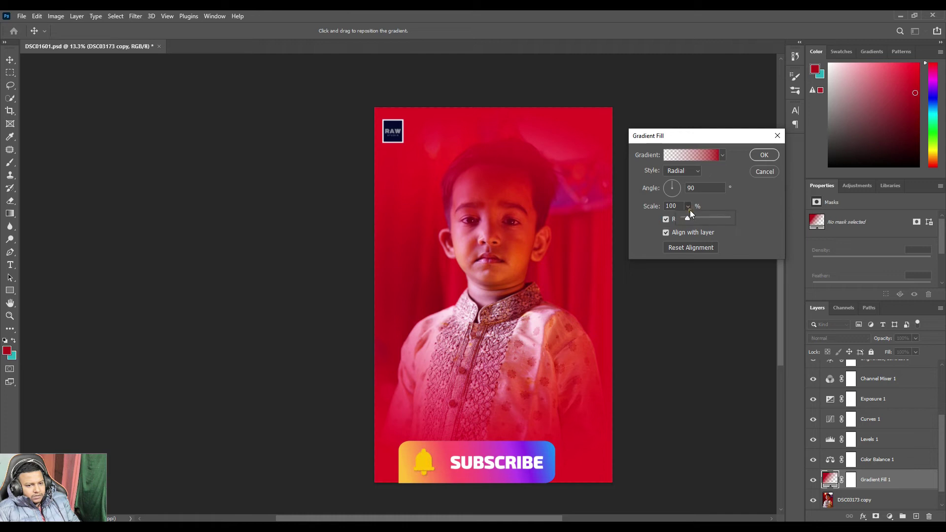
{"action": "left_click_drag", "start_coordinate": [689, 218], "coordinate": [704, 217]}
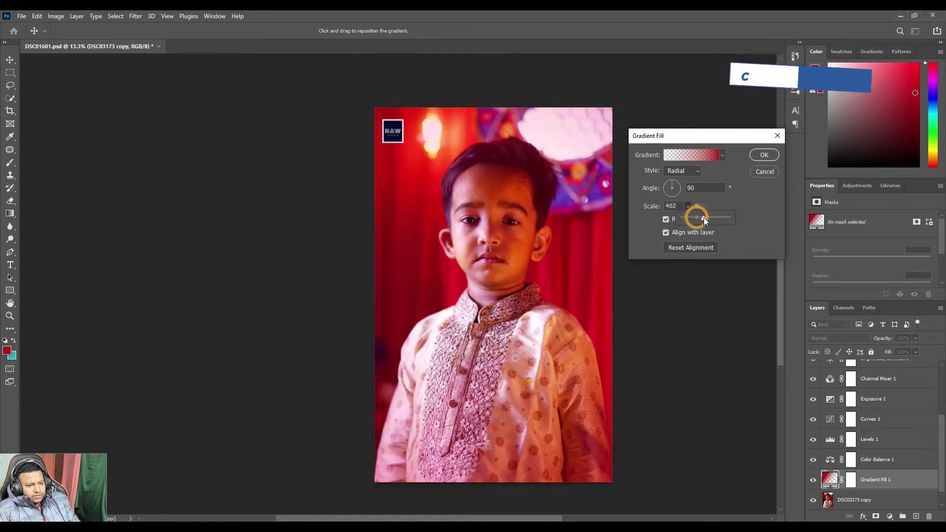
{"action": "left_click", "coordinate": [519, 256]}
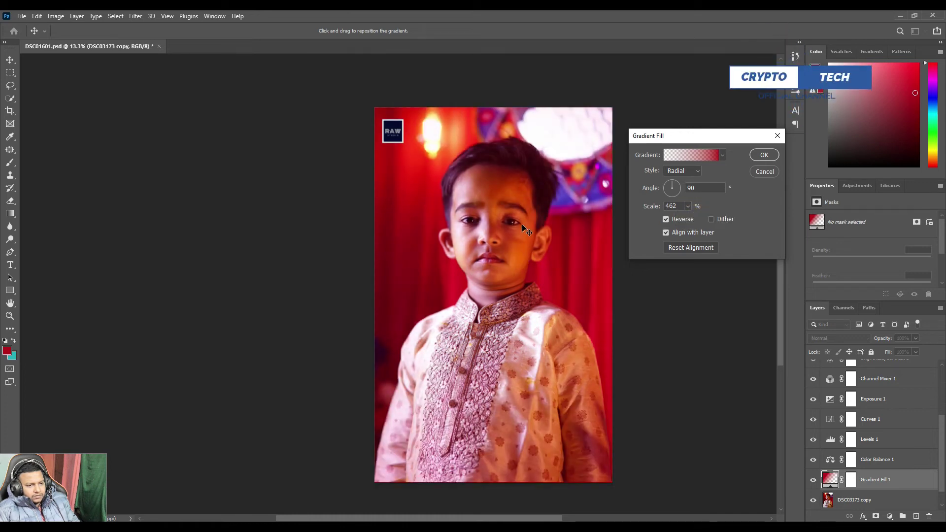
Try a pale lavender-blue preset and the blue-magenta Purples preset as the fill layer's gradient.
{"action": "left_click", "coordinate": [723, 156]}
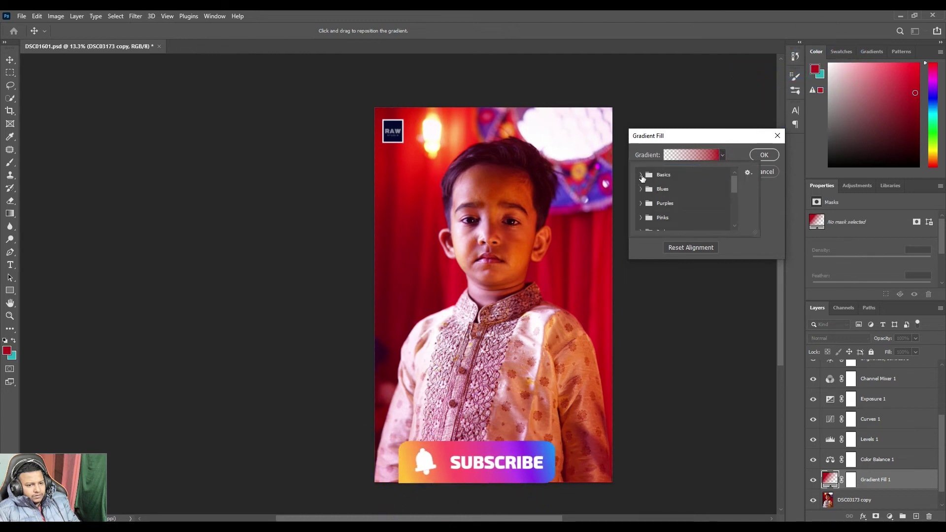
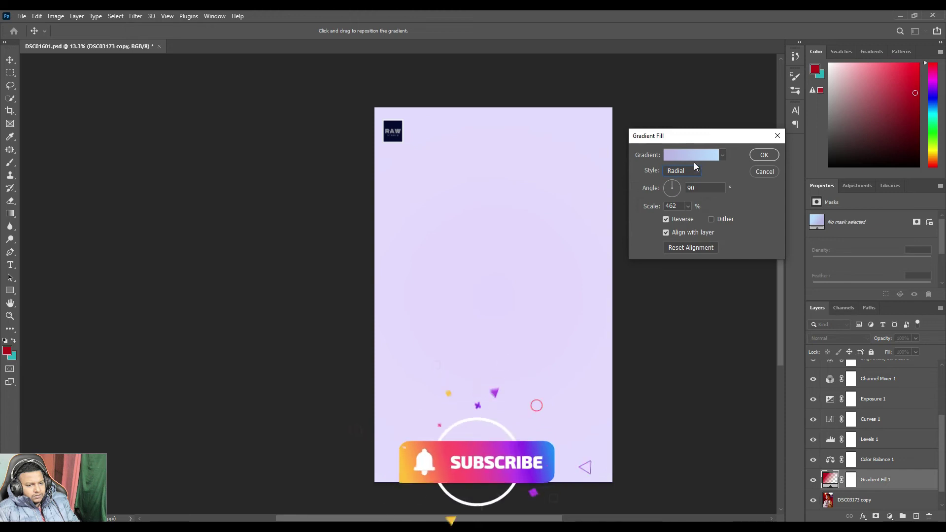
{"action": "left_click", "coordinate": [642, 182]}
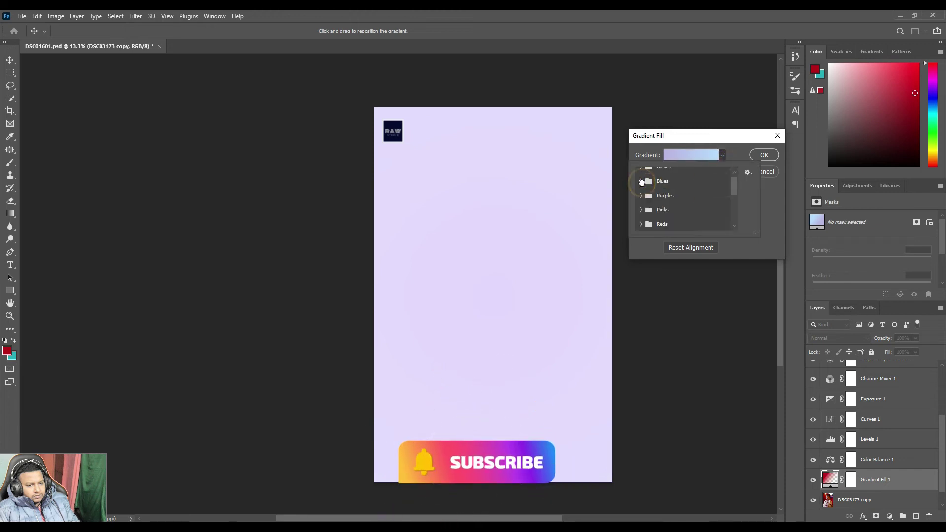
{"action": "left_click", "coordinate": [657, 197]}
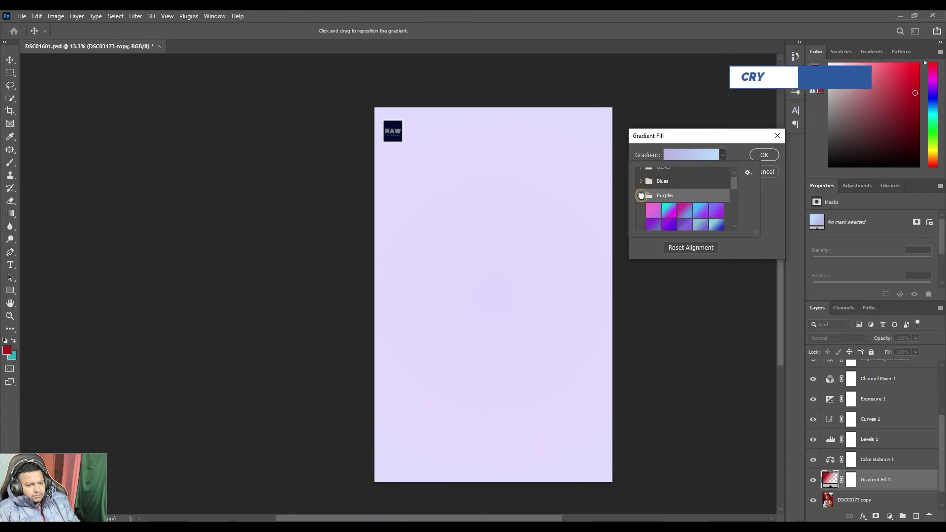
{"action": "left_click", "coordinate": [679, 210]}
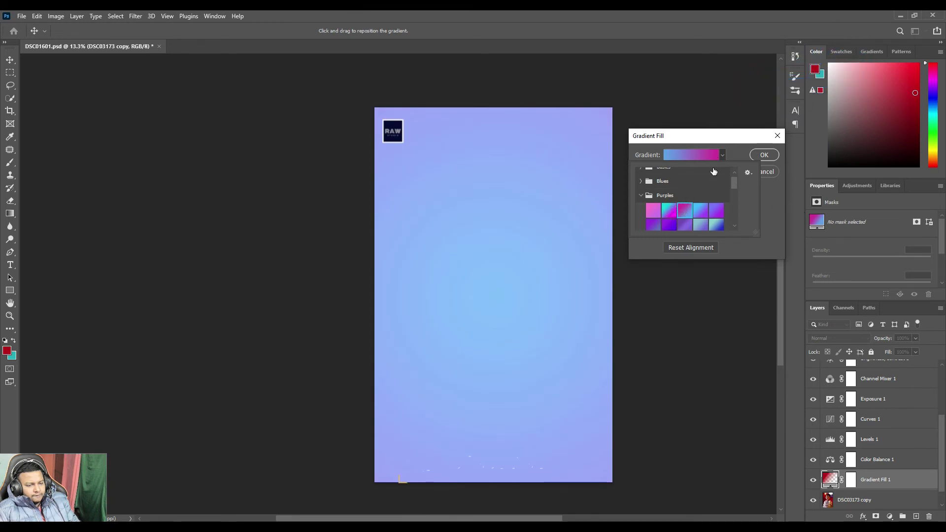
{"action": "scroll", "coordinate": [657, 190], "scroll_direction": "down", "scroll_amount": 1}
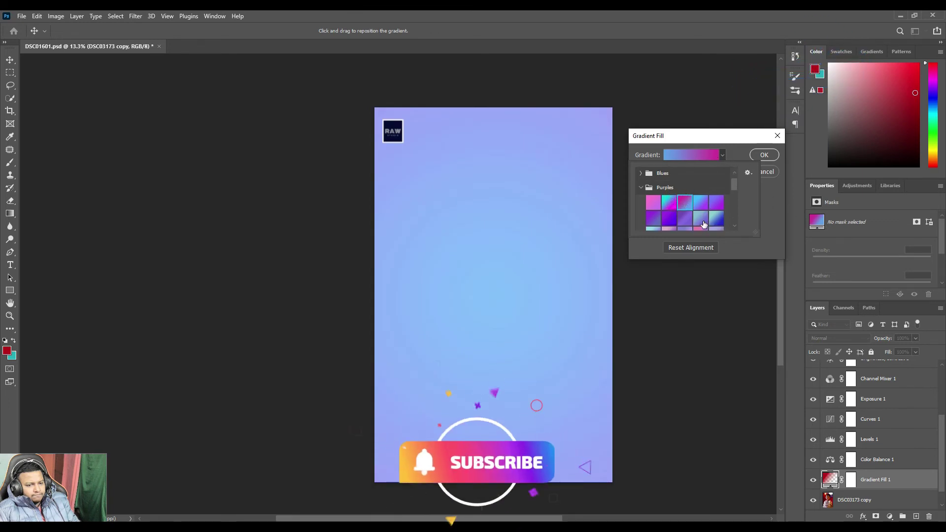
{"action": "left_click", "coordinate": [643, 188]}
Try the red-yellow Oranges preset and apply the pink-yellow one to the gradient fill.
{"action": "scroll", "coordinate": [646, 209], "scroll_direction": "down", "scroll_amount": 1}
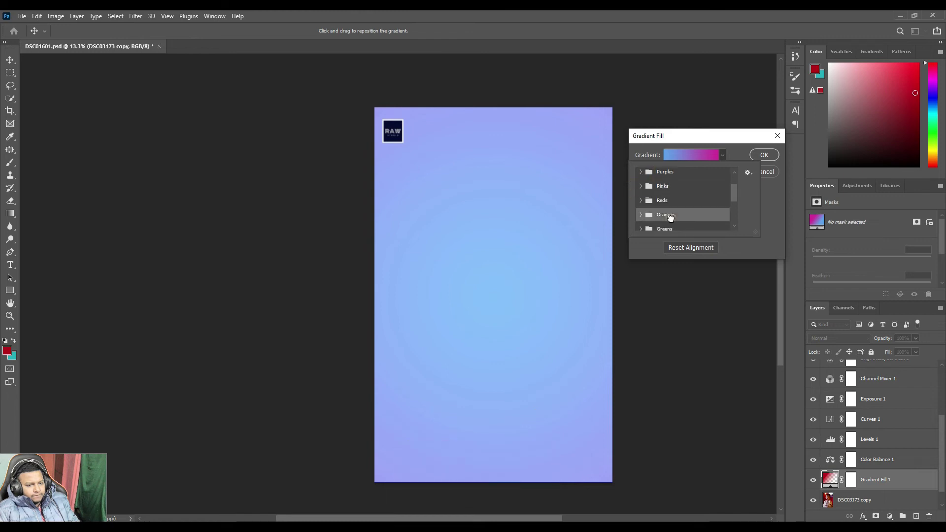
{"action": "scroll", "coordinate": [671, 218], "scroll_direction": "down", "scroll_amount": 1}
{"action": "left_click", "coordinate": [643, 209]}
{"action": "scroll", "coordinate": [642, 210], "scroll_direction": "down", "scroll_amount": 1}
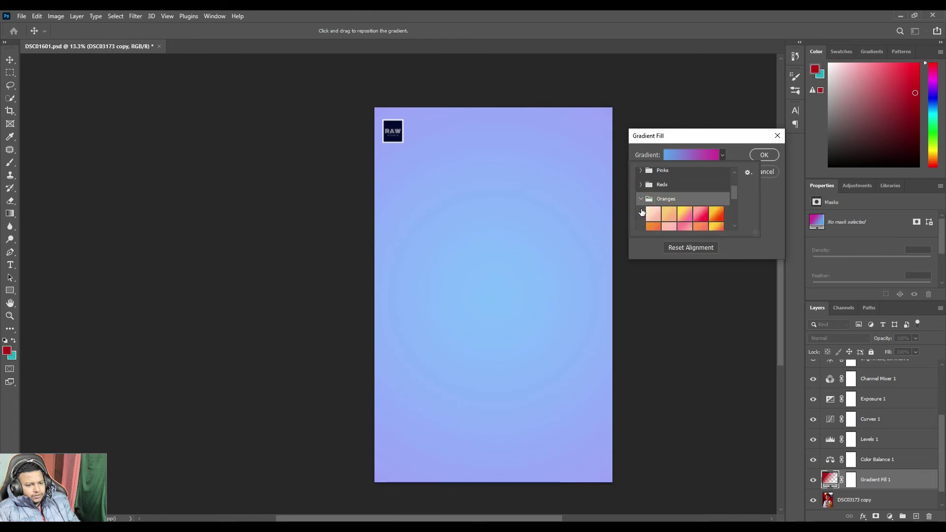
{"action": "left_click", "coordinate": [686, 215]}
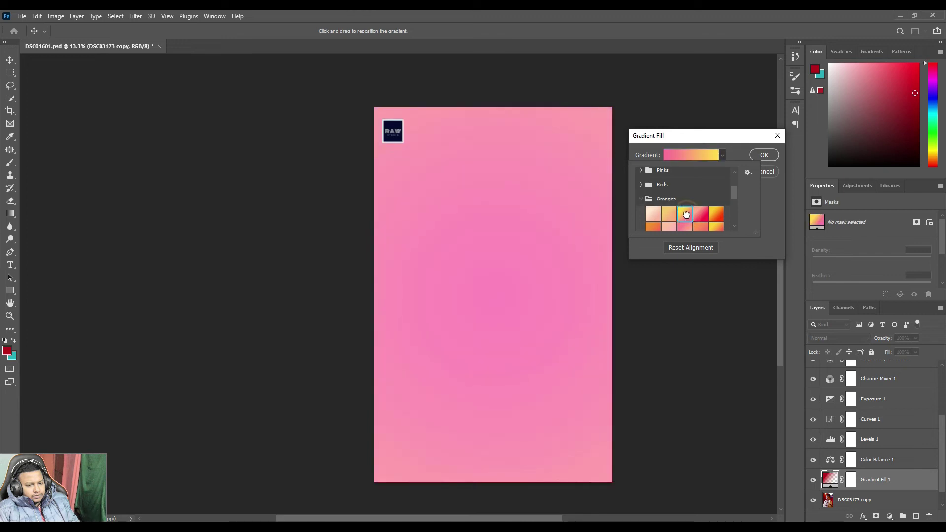
{"action": "left_click", "coordinate": [713, 218]}
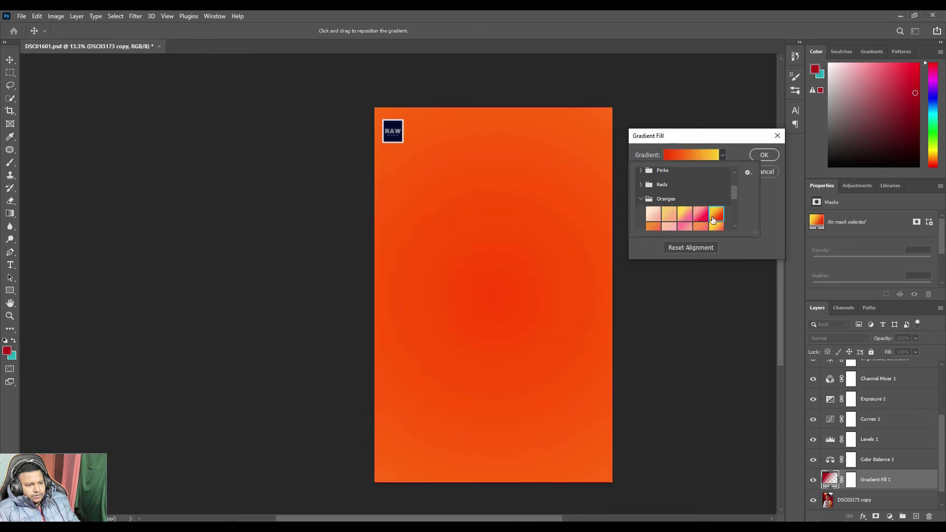
{"action": "left_click", "coordinate": [685, 215]}
{"action": "double_click", "coordinate": [684, 216]}
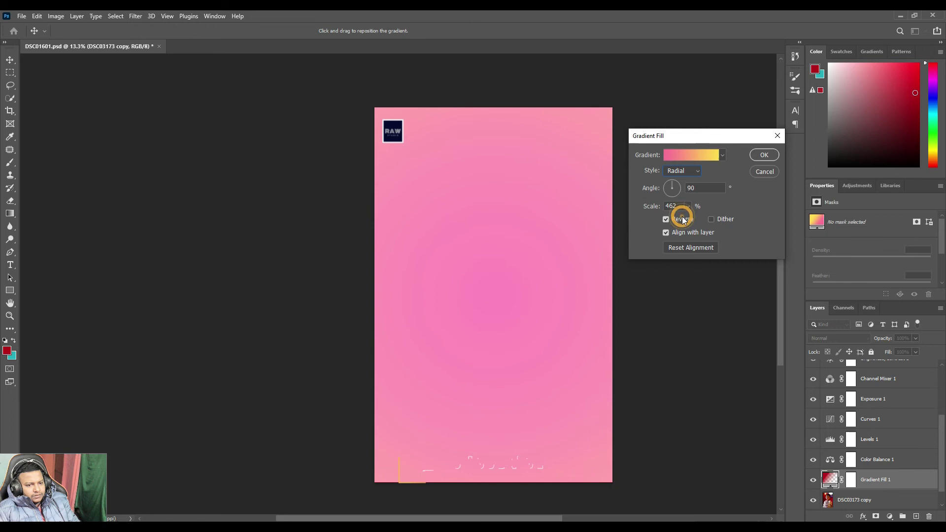
Compare the pink-yellow gradient with Reverse off and on, enable Dither and accept the radial fill.
{"action": "left_click", "coordinate": [685, 219]}
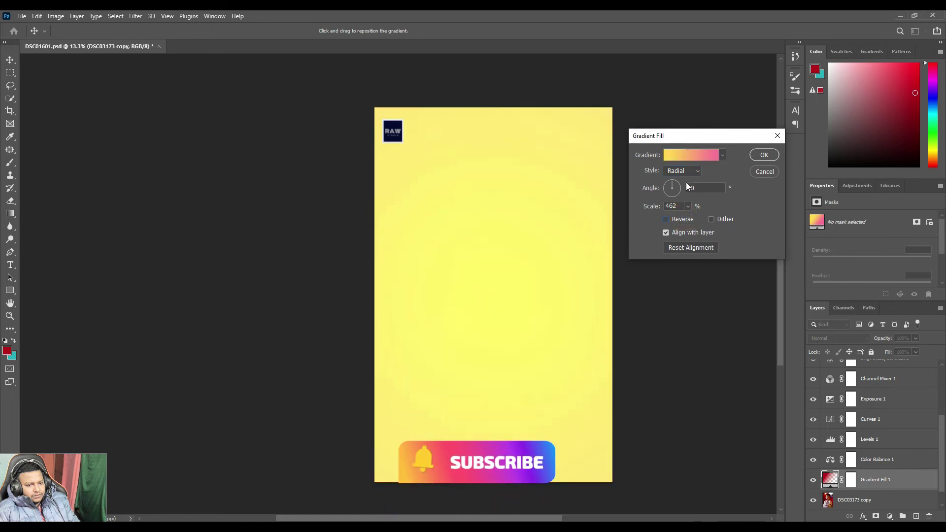
{"action": "left_click", "coordinate": [687, 174]}
{"action": "left_click", "coordinate": [686, 172]}
{"action": "left_click", "coordinate": [686, 189]}
{"action": "left_click", "coordinate": [680, 220]}
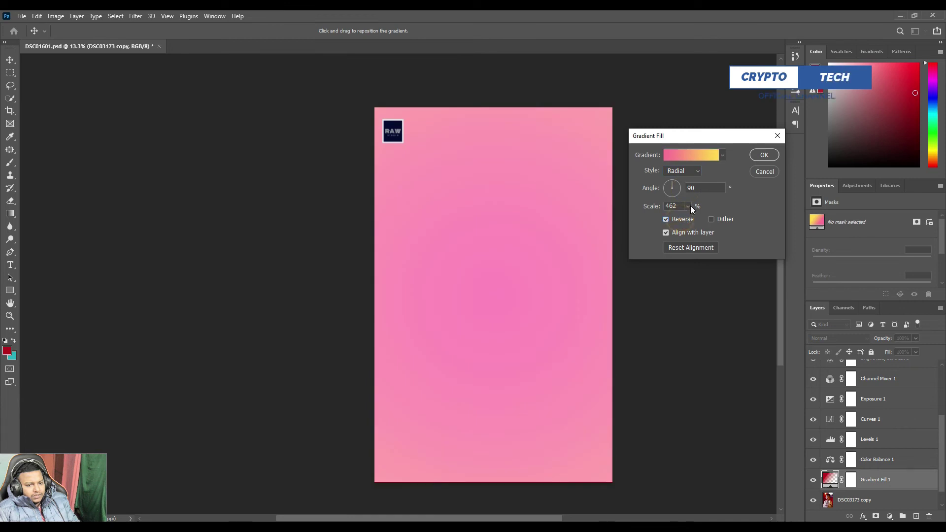
{"action": "left_click", "coordinate": [711, 220]}
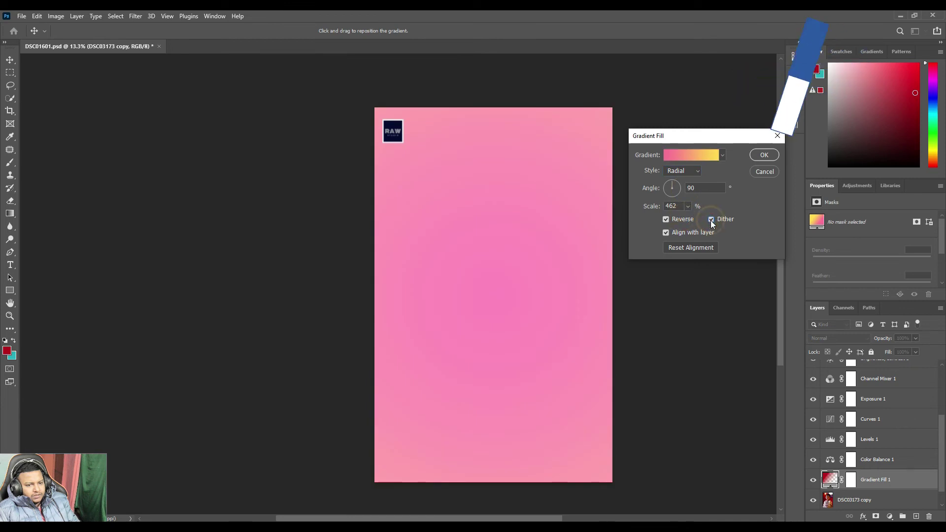
{"action": "left_click_drag", "start_coordinate": [688, 206], "coordinate": [688, 218]}
{"action": "left_click", "coordinate": [754, 155]}
{"action": "left_click", "coordinate": [754, 156]}
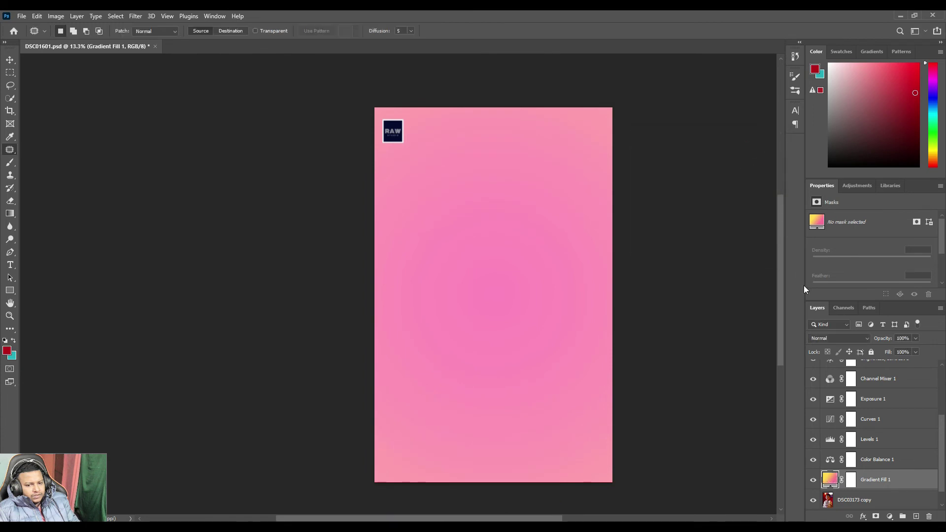
Try blend modes from Darken through Luminosity on the Gradient Fill 1 layer, and delete the layer.
{"action": "left_click", "coordinate": [837, 339]}
{"action": "left_click", "coordinate": [832, 314]}
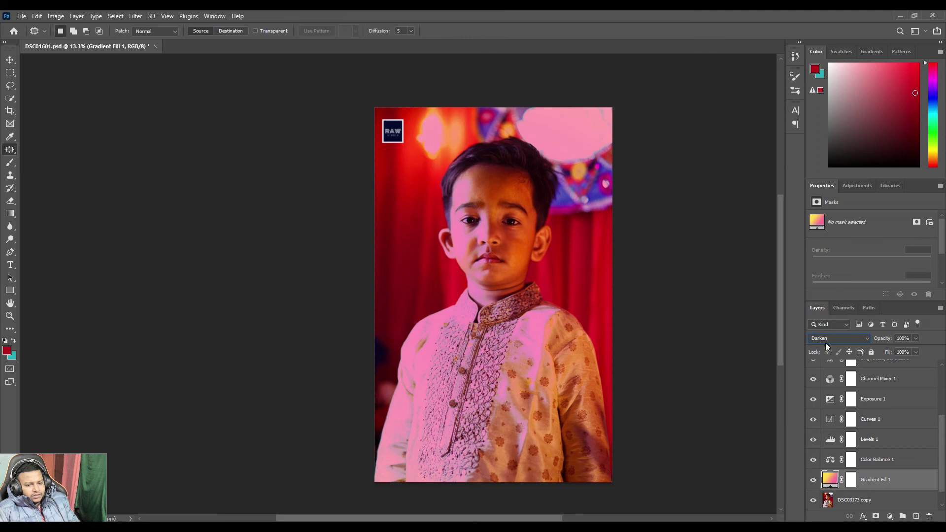
{"action": "scroll", "coordinate": [826, 341], "scroll_direction": "down", "scroll_amount": 1}
{"action": "scroll", "coordinate": [826, 342], "scroll_direction": "down", "scroll_amount": 2}
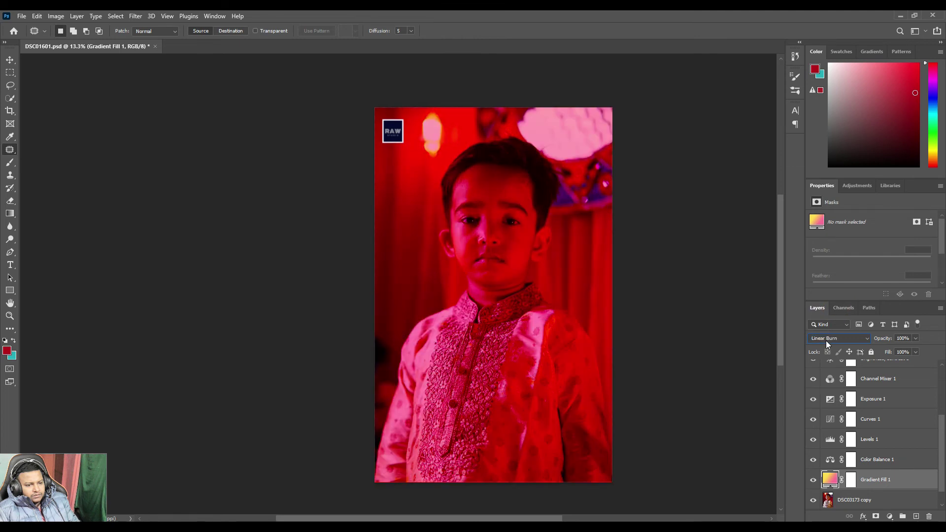
{"action": "scroll", "coordinate": [827, 342], "scroll_direction": "down", "scroll_amount": 5}
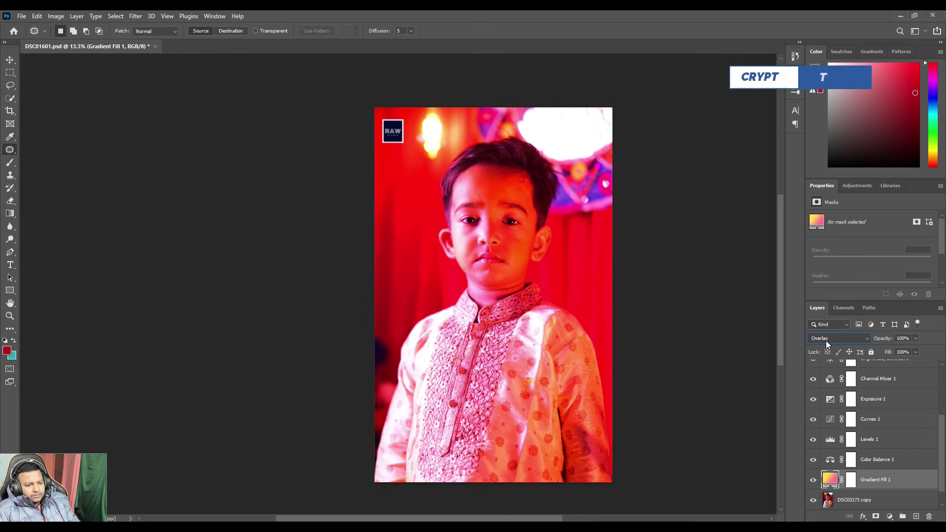
{"action": "scroll", "coordinate": [826, 341], "scroll_direction": "down", "scroll_amount": 1}
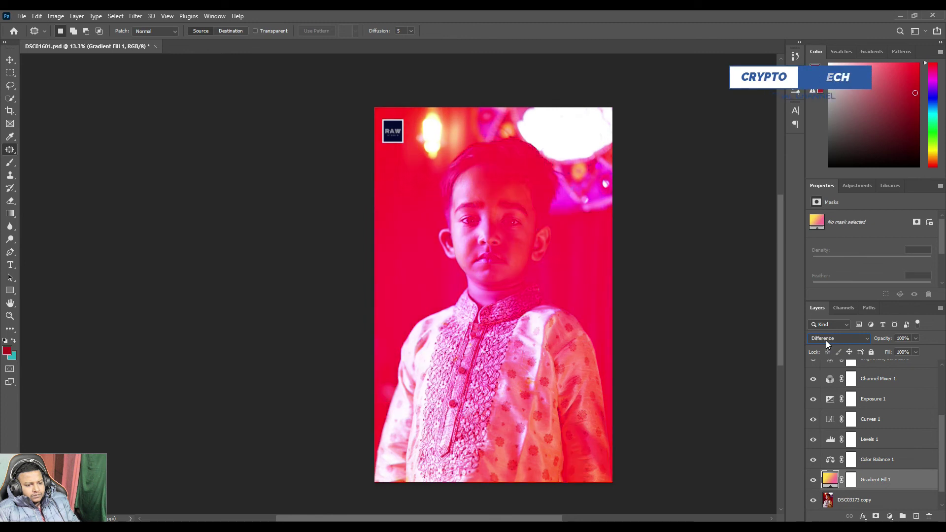
{"action": "scroll", "coordinate": [827, 343], "scroll_direction": "down", "scroll_amount": 5}
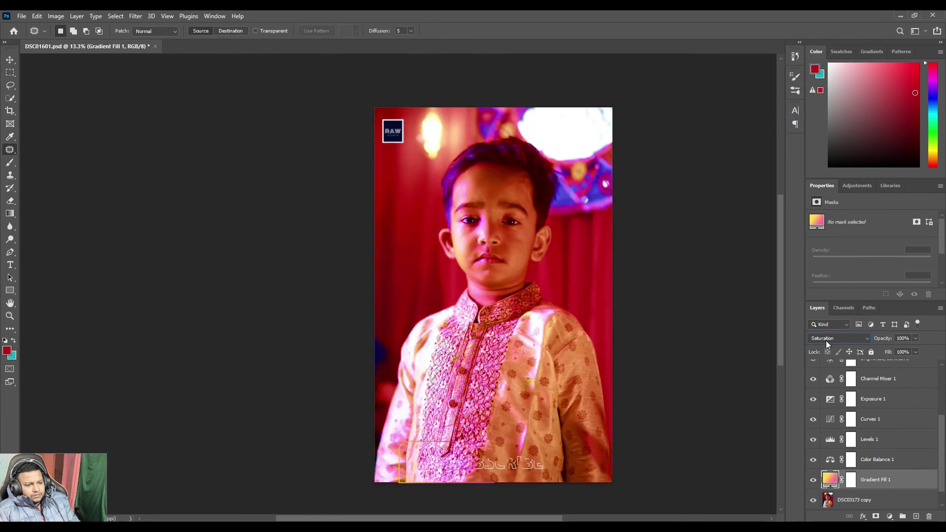
{"action": "scroll", "coordinate": [826, 342], "scroll_direction": "down", "scroll_amount": 2}
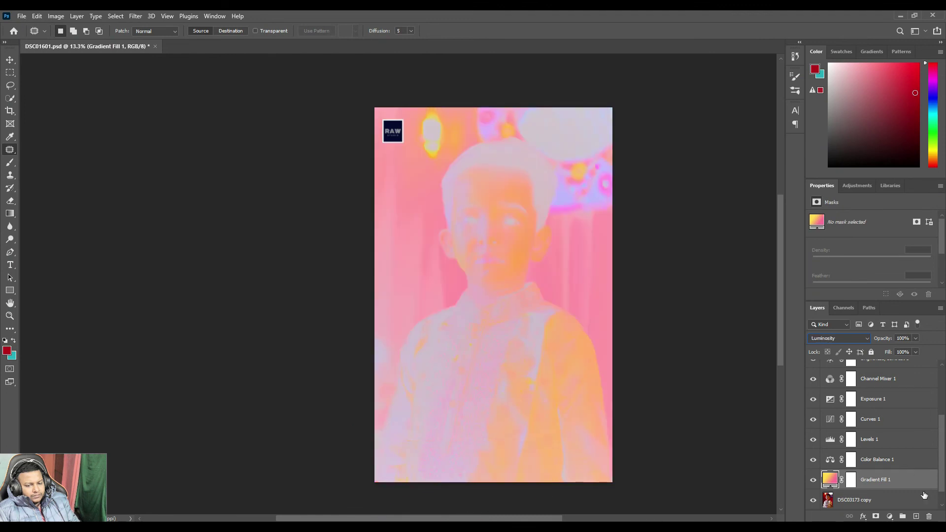
{"action": "left_click", "coordinate": [927, 516]}
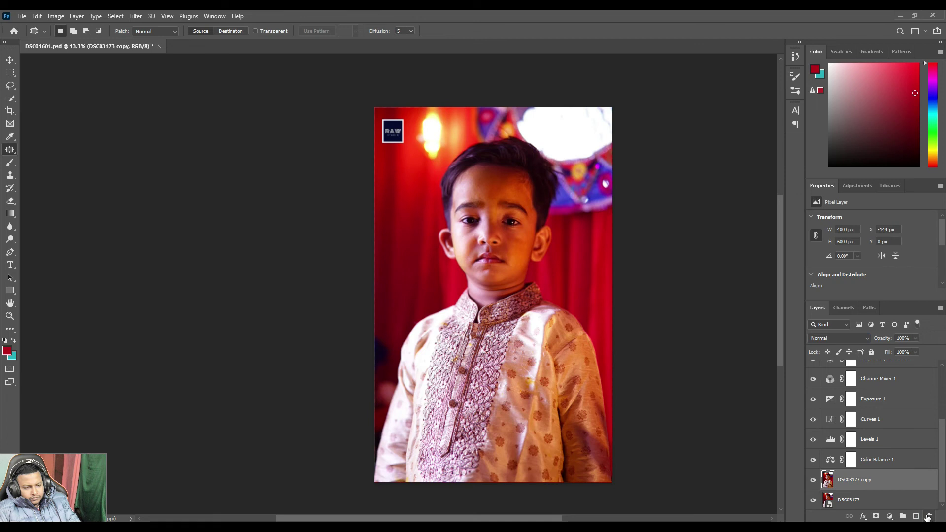
Set the foreground color to the dark gray #303030.
{"action": "left_click", "coordinate": [6, 351]}
{"action": "left_click_drag", "start_coordinate": [584, 237], "coordinate": [567, 253]}
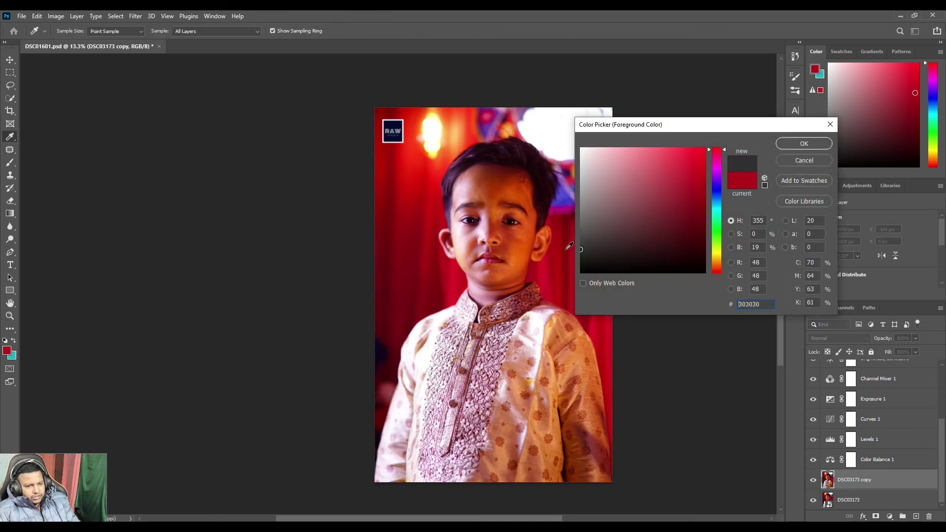
{"action": "left_click", "coordinate": [804, 143]}
Add a Gradient Fill layer above DSC03173 copy using the dark-gray-to-transparent gradient, with Radial style and Reverse on.
{"action": "left_click", "coordinate": [890, 516]}
{"action": "left_click", "coordinate": [885, 352]}
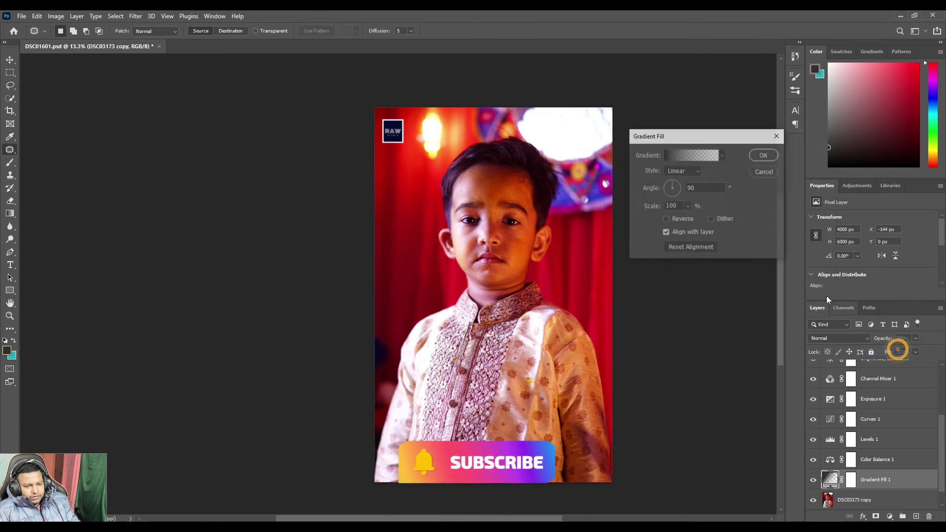
{"action": "left_click", "coordinate": [676, 155]}
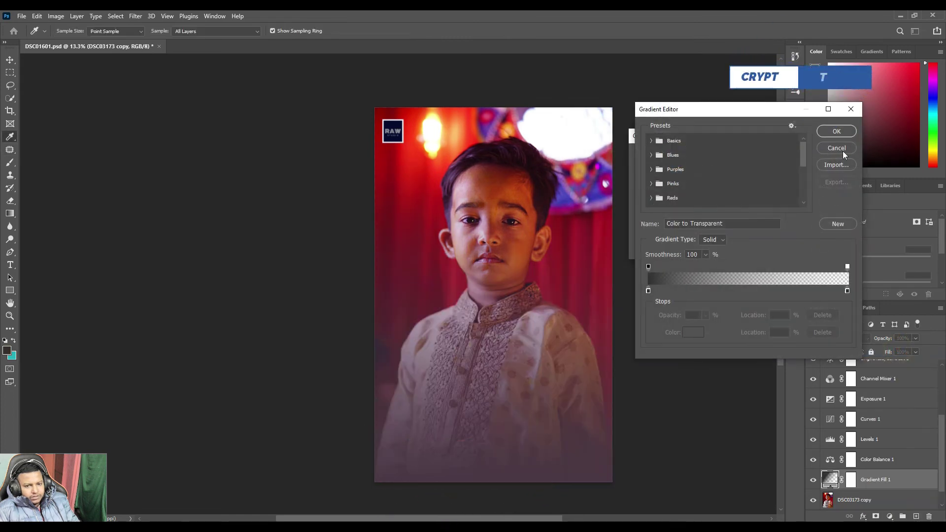
{"action": "left_click", "coordinate": [843, 150]}
{"action": "left_click", "coordinate": [682, 170]}
{"action": "left_click", "coordinate": [678, 184]}
{"action": "left_click", "coordinate": [667, 218]}
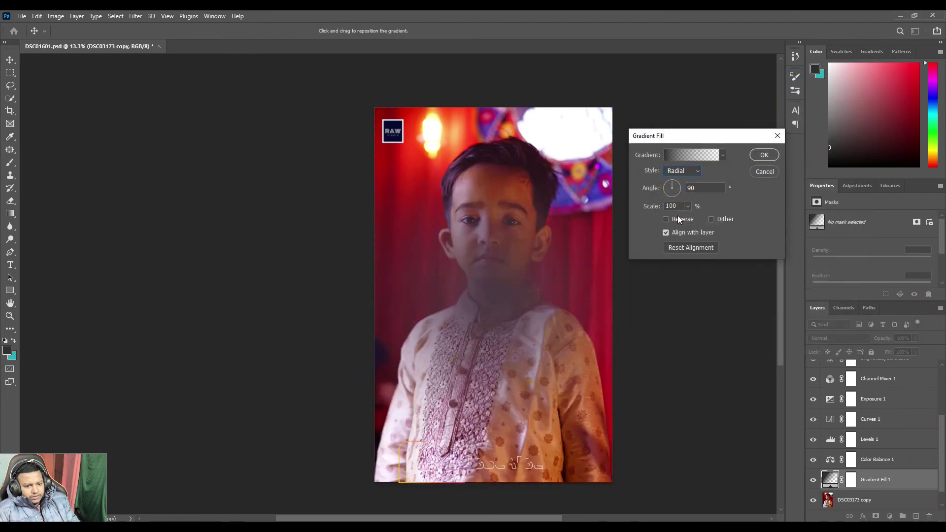
{"action": "left_click", "coordinate": [679, 218]}
Set the radial gradient's scale to 890%, reposition its center around the boy's face and accept the gradient fill.
{"action": "left_click", "coordinate": [688, 206]}
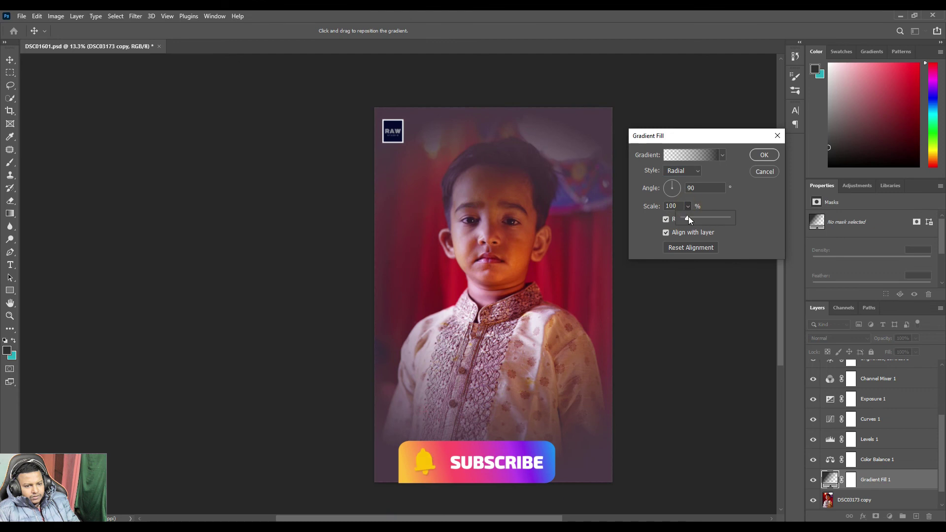
{"action": "left_click_drag", "start_coordinate": [696, 218], "coordinate": [698, 218]}
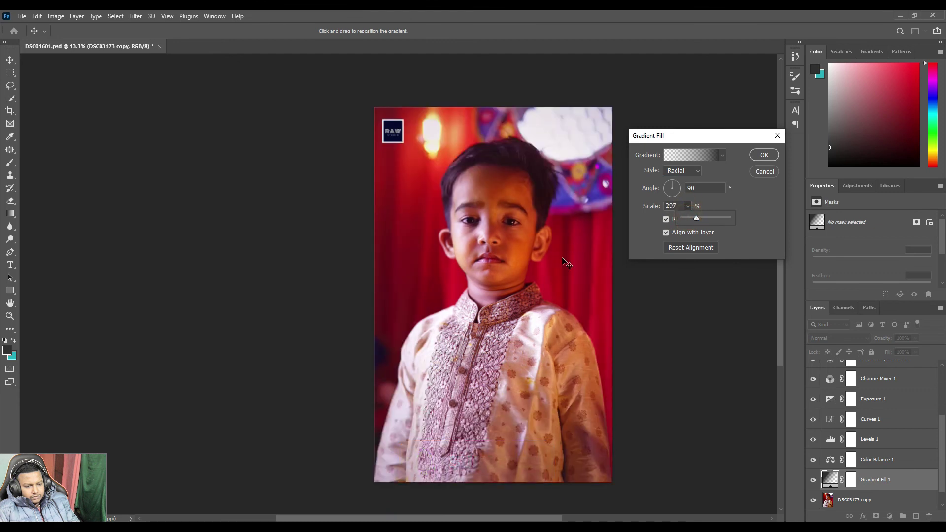
{"action": "left_click_drag", "start_coordinate": [501, 265], "coordinate": [498, 240]}
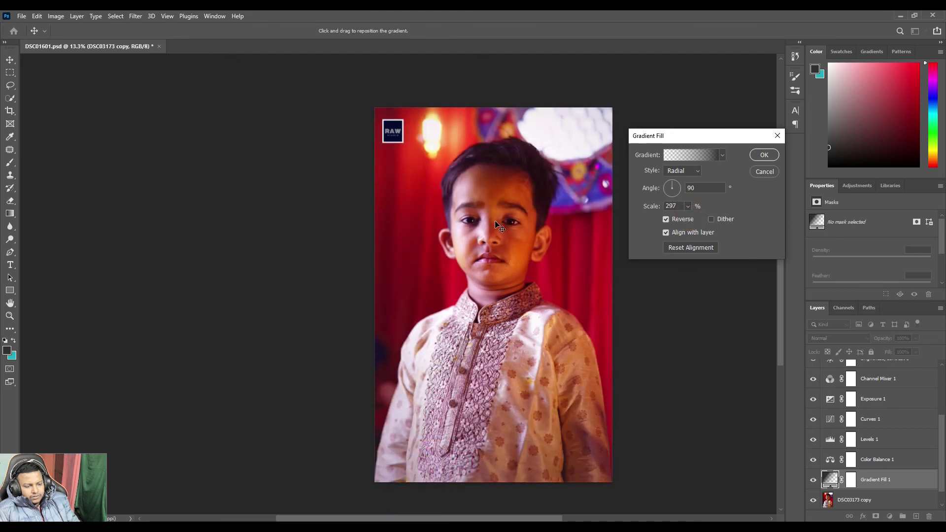
{"action": "left_click_drag", "start_coordinate": [687, 206], "coordinate": [712, 218]}
{"action": "left_click", "coordinate": [512, 270]}
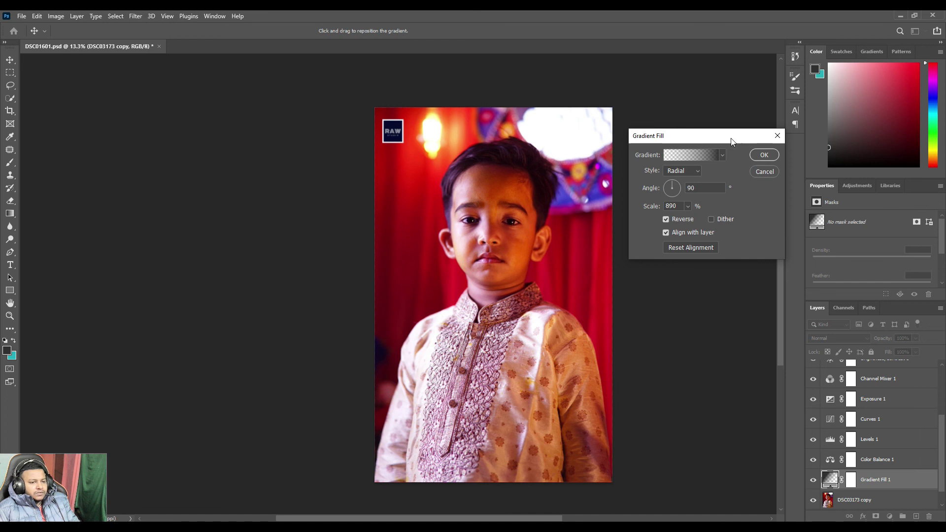
{"action": "left_click", "coordinate": [767, 154]}
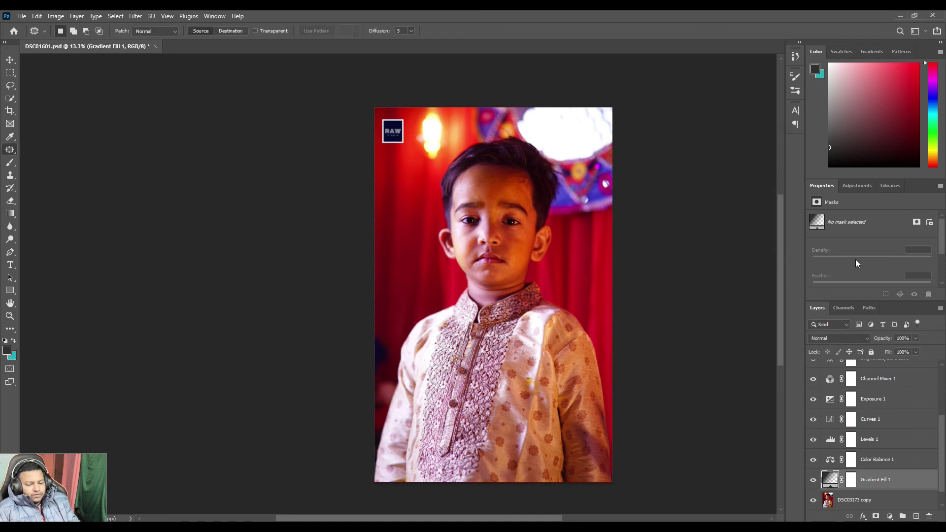
Show the "Book us now . ." text layer and the two phone number text layers.
{"action": "scroll", "coordinate": [876, 425], "scroll_direction": "up", "scroll_amount": 4}
{"action": "left_click", "coordinate": [813, 391]}
{"action": "left_click", "coordinate": [813, 411]}
{"action": "left_click", "coordinate": [814, 431]}
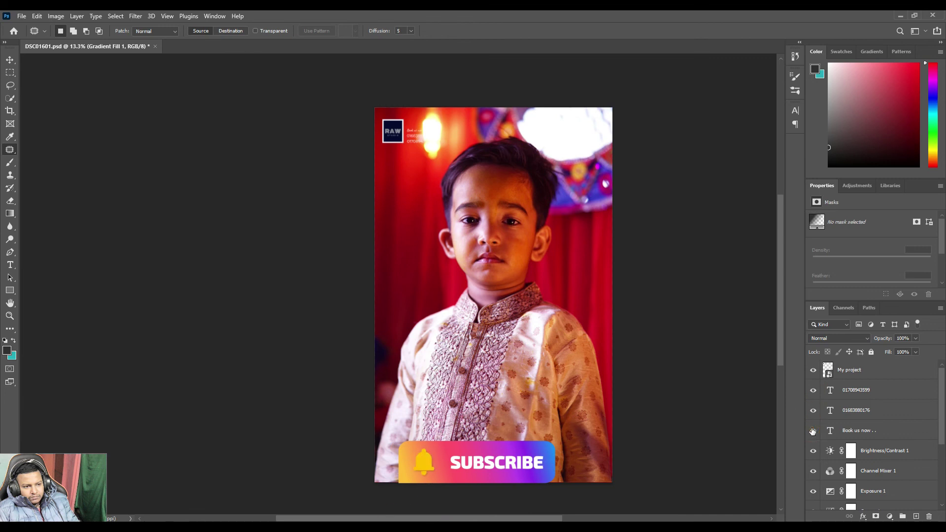
Try to select and shift the contact text beside the RAW Studio logo with a rectangular marquee, and deselect.
{"action": "scroll", "coordinate": [445, 163], "scroll_direction": "up", "scroll_amount": 3}
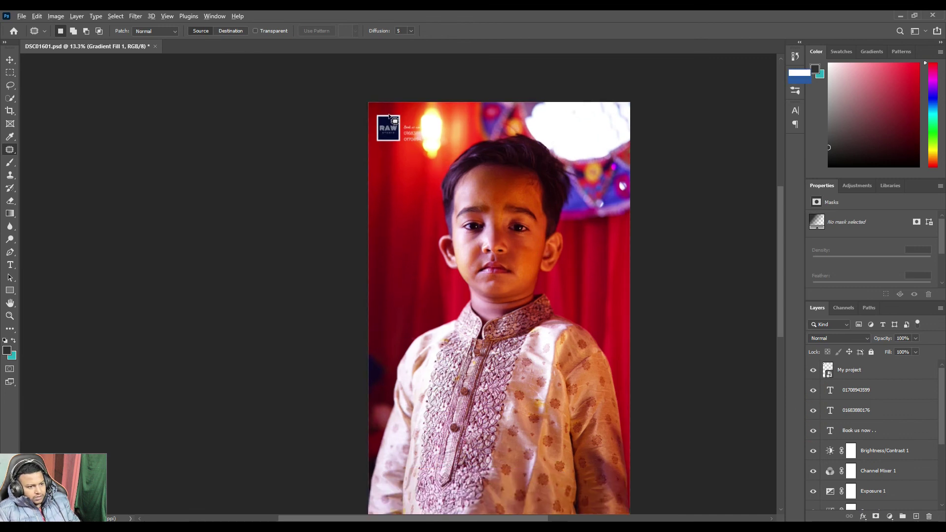
{"action": "scroll", "coordinate": [385, 94], "scroll_direction": "up", "scroll_amount": 4}
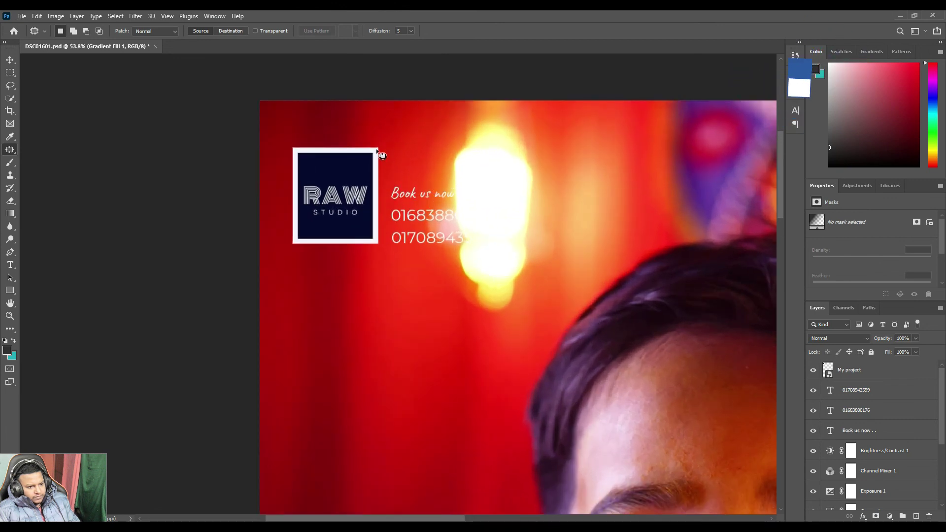
{"action": "left_click", "coordinate": [10, 60]}
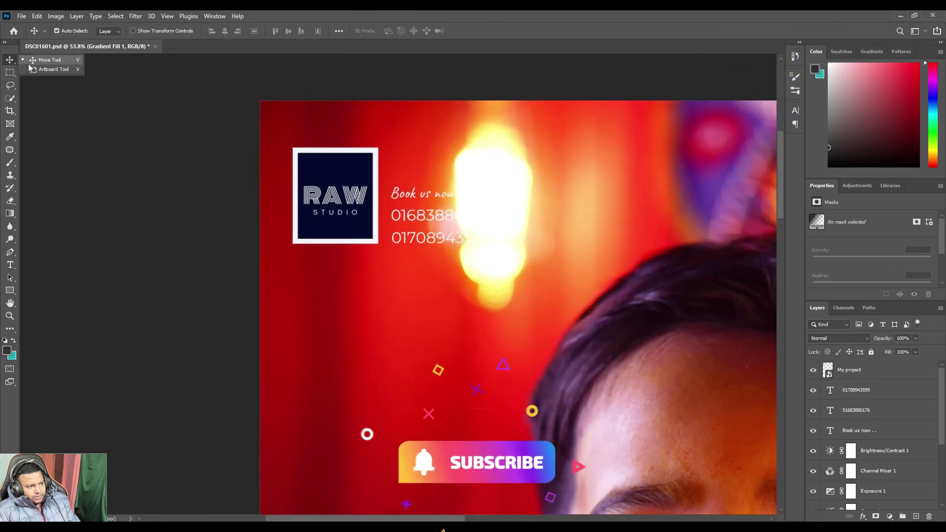
{"action": "left_click", "coordinate": [9, 73]}
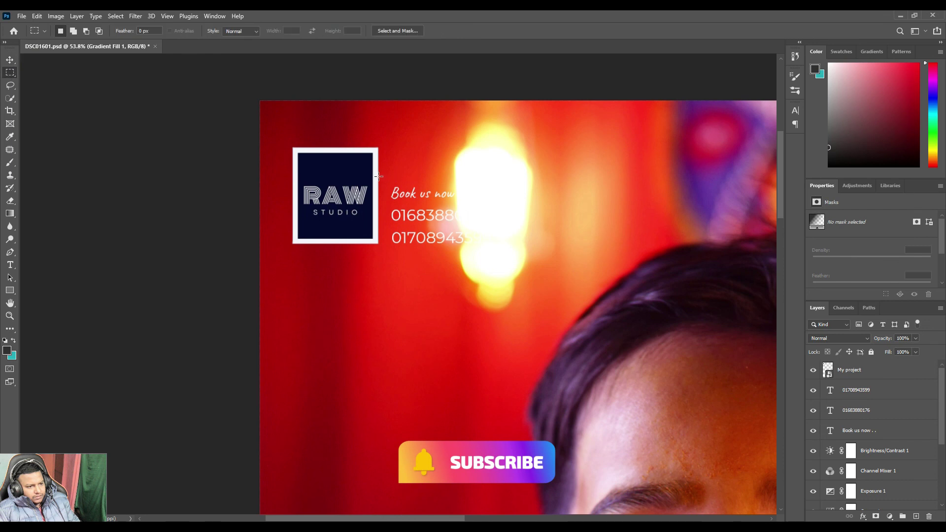
{"action": "left_click_drag", "start_coordinate": [386, 179], "coordinate": [541, 251]}
{"action": "left_click_drag", "start_coordinate": [443, 230], "coordinate": [442, 214]}
{"action": "key", "text": "ctrl+d"}
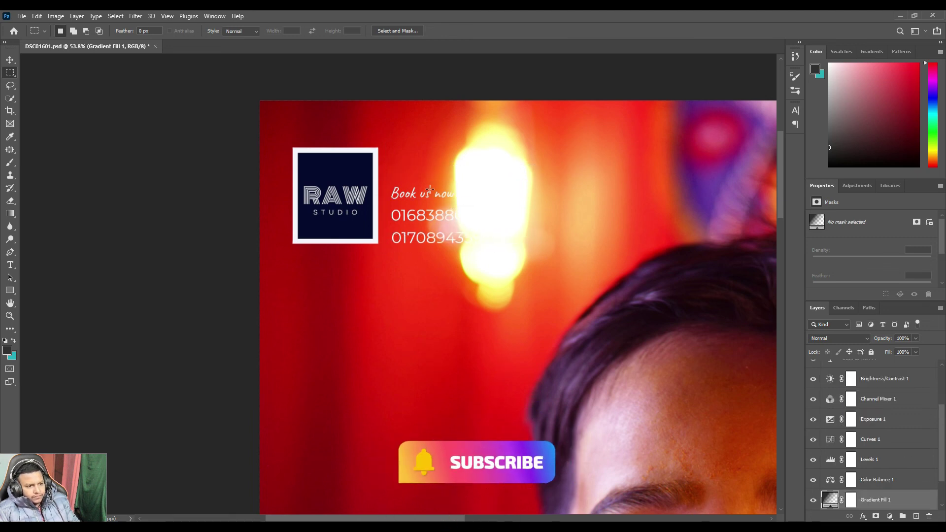
Switch to the Path Selection tool for picking the contact text beside the RAW Studio logo.
{"action": "left_click", "coordinate": [13, 61]}
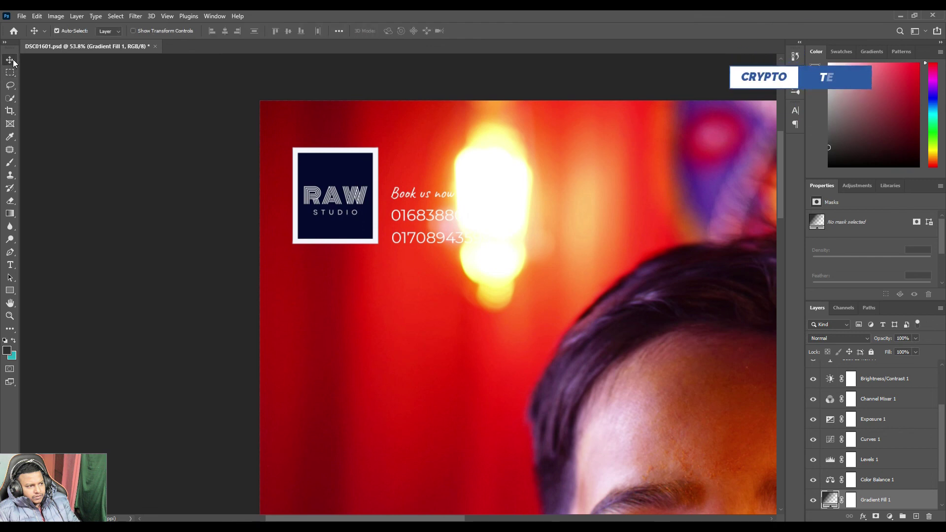
{"action": "left_click", "coordinate": [10, 279]}
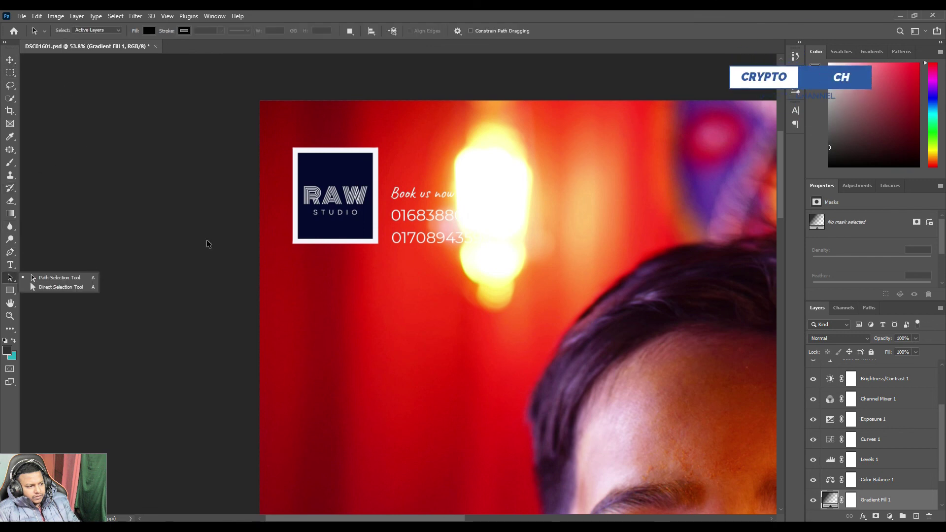